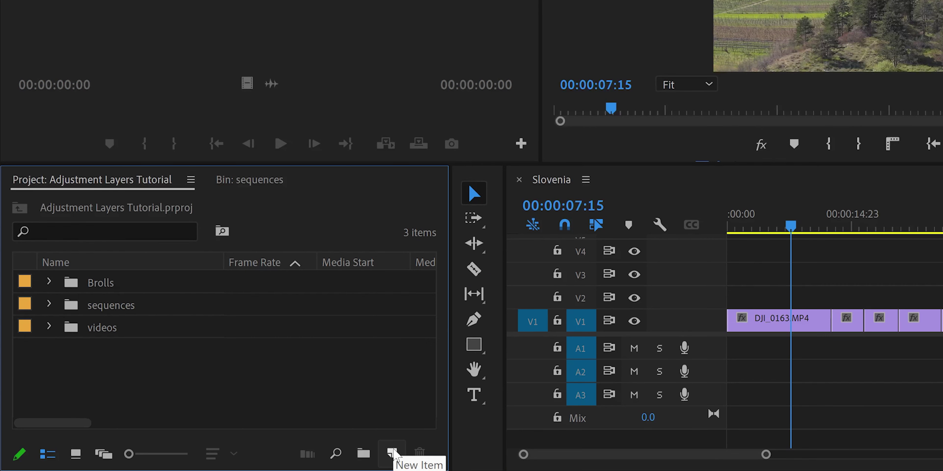
Step: Create a new 3840×1920, 23.976 fps Adjustment Layer in the Project panel
click(257, 470)
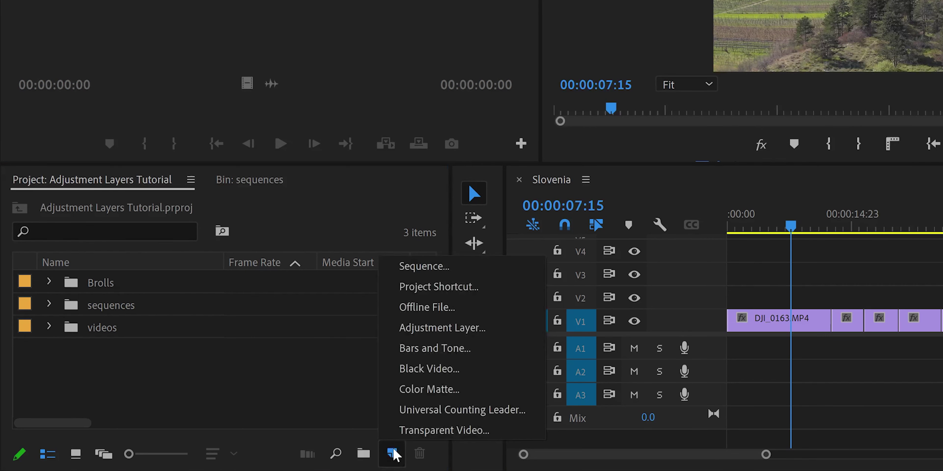
click(472, 329)
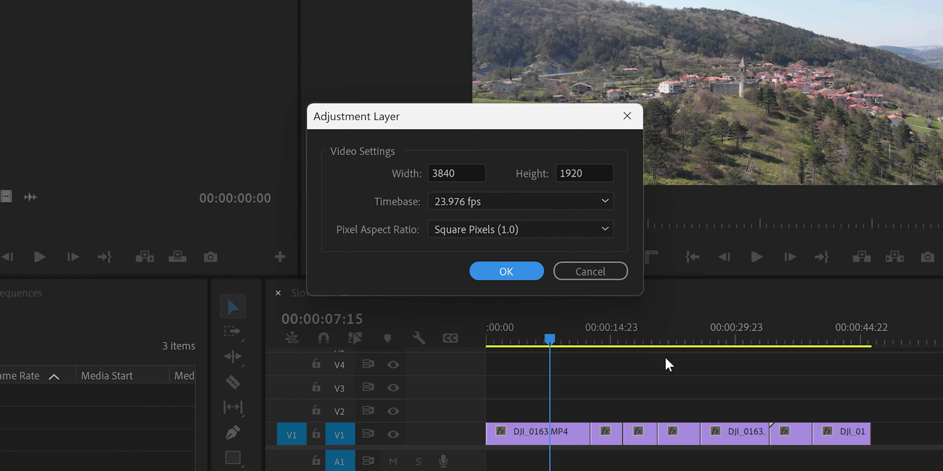
click(511, 273)
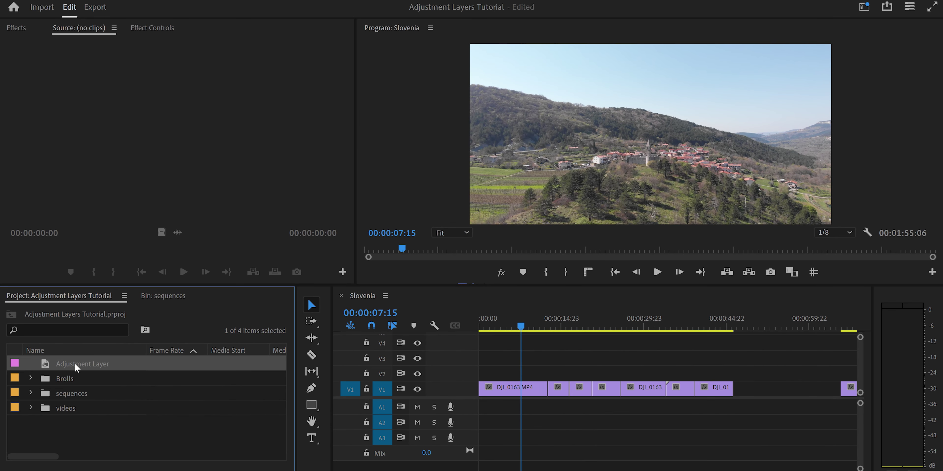
Step: Place the Adjustment Layer on V2 at the sequence start and stretch it over the first drone clips
drag(77, 367, 479, 376)
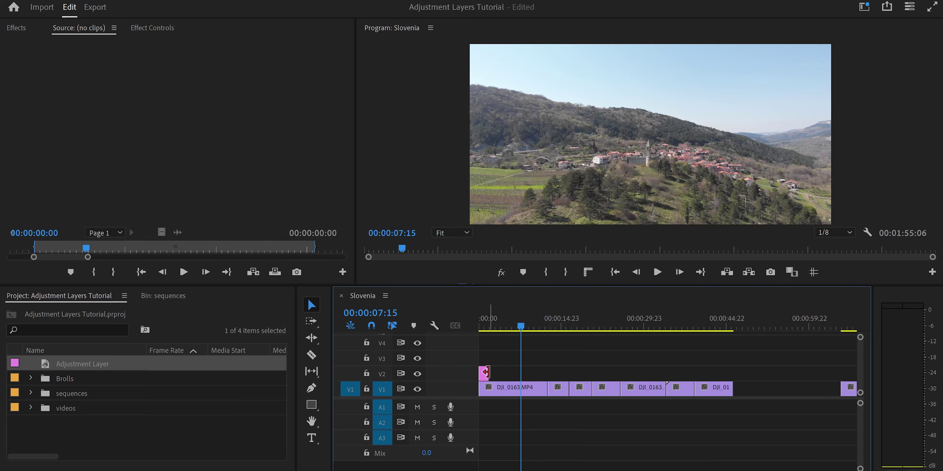
drag(485, 372, 732, 368)
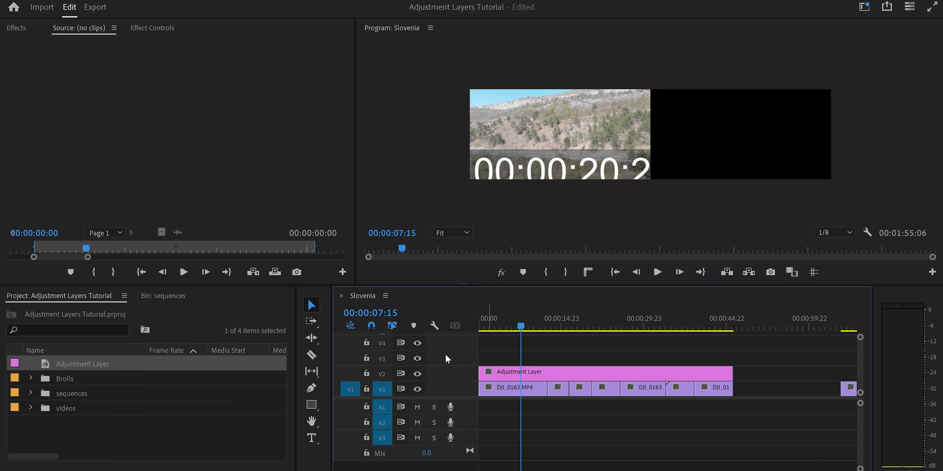
click(534, 372)
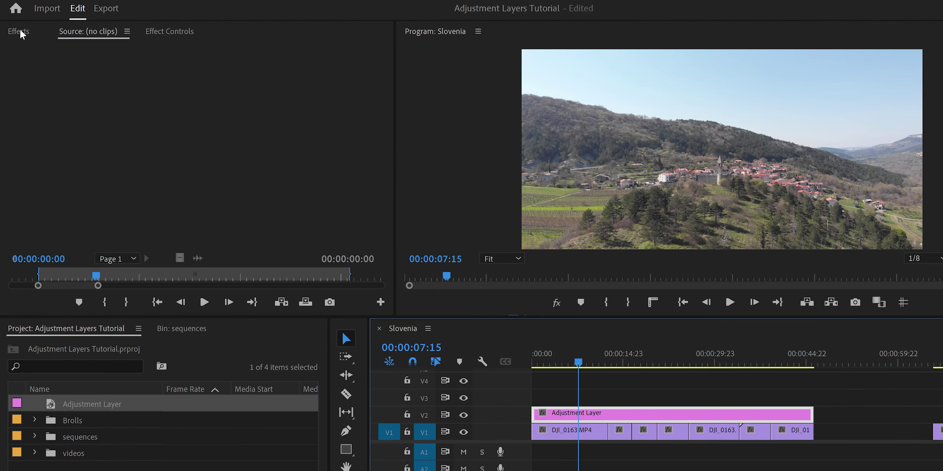
Step: Search the Effects panel for Crop and apply it to the V2 Adjustment Layer
click(16, 28)
click(18, 45)
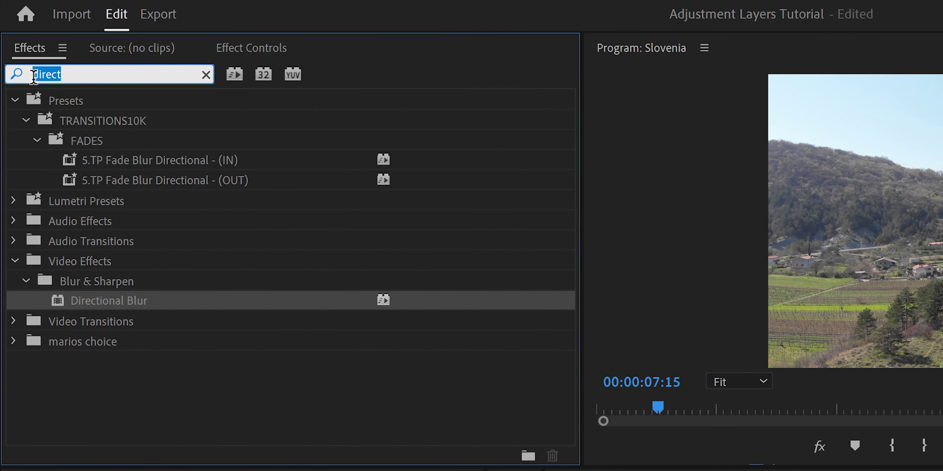
text(crop)
drag(94, 221, 412, 362)
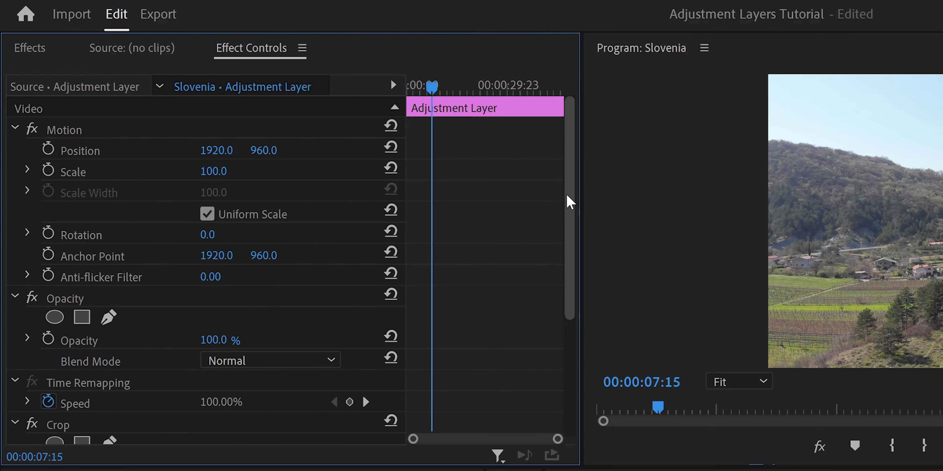
drag(569, 202, 573, 412)
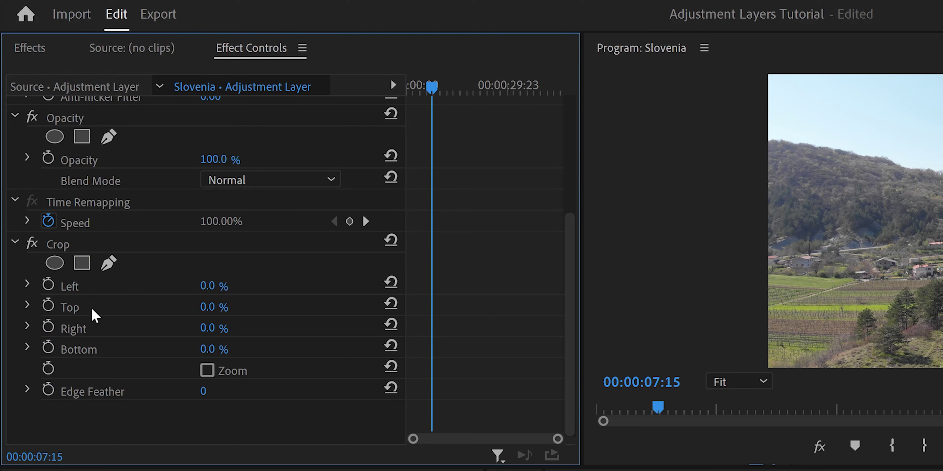
Step: Set the Crop Top and Bottom to 13% to letterbox the footage
click(217, 307)
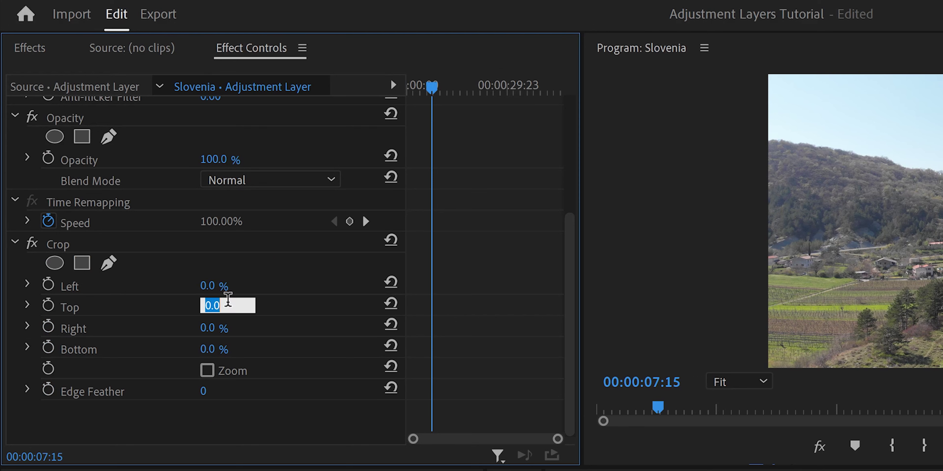
text(13)
key(Return)
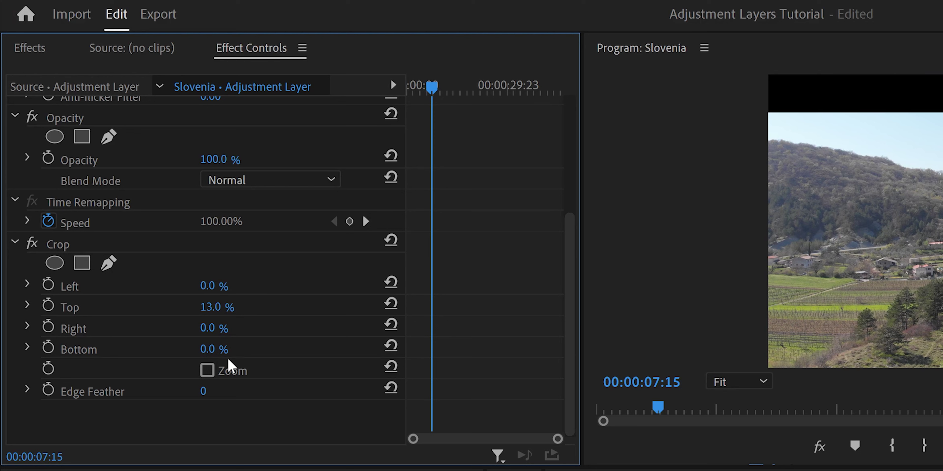
click(209, 349)
text(1)
key(Return)
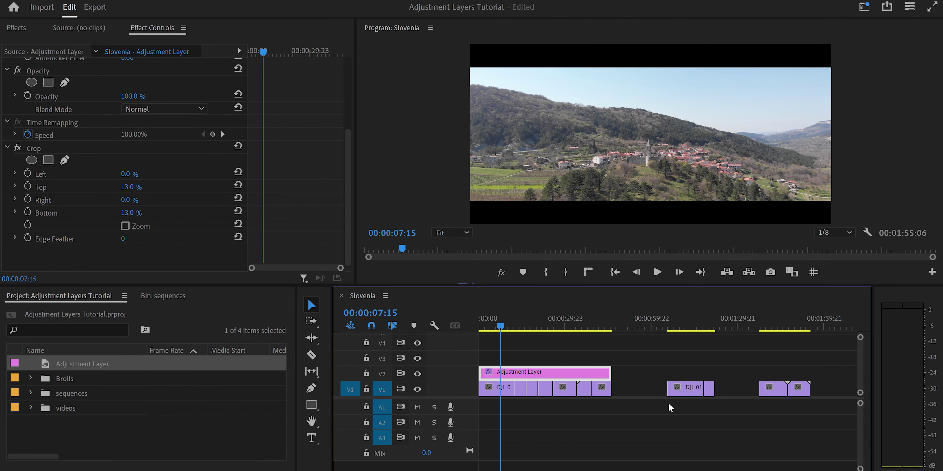
Step: Duplicate the letterbox Adjustment Layer over the later clips, including the scooter shot
drag(528, 377, 743, 362)
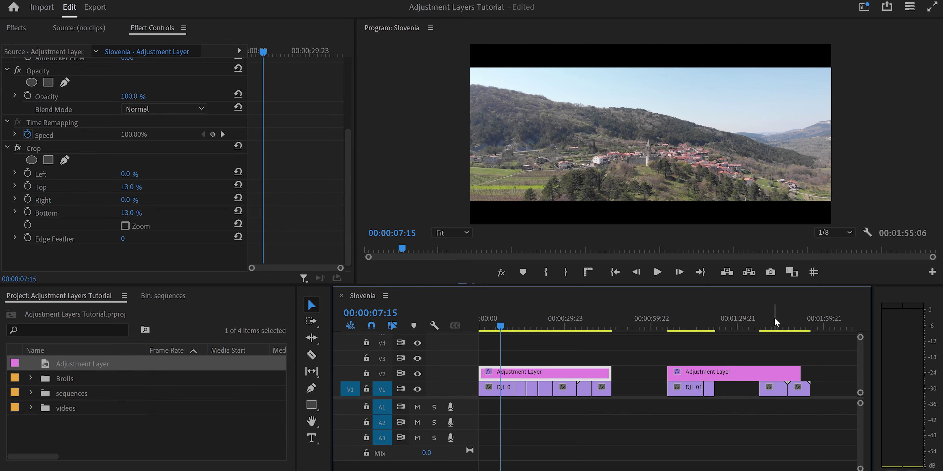
click(772, 388)
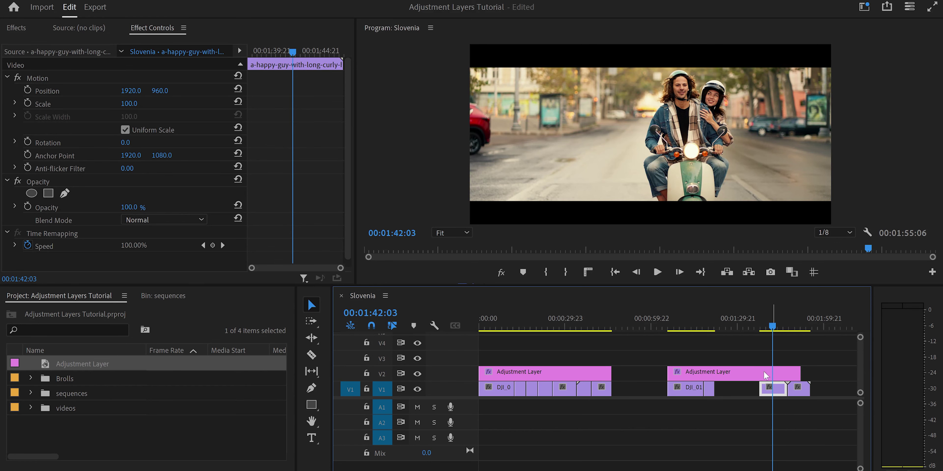
click(720, 373)
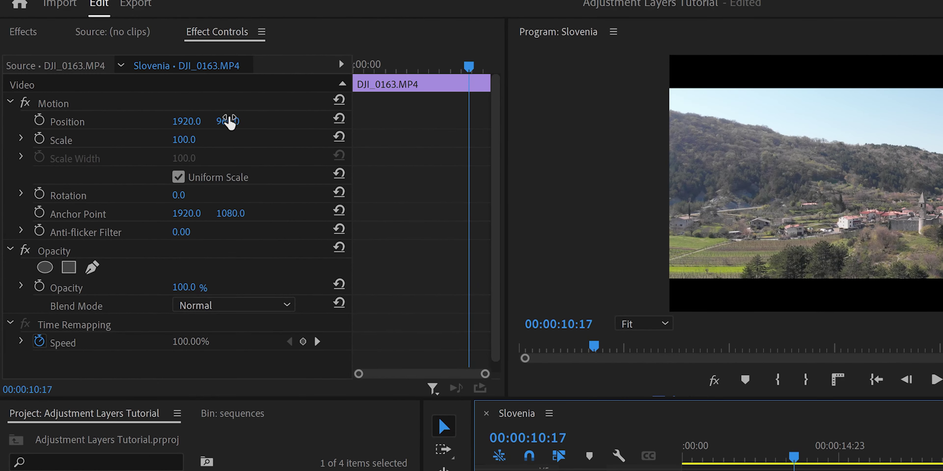
Step: Reframe DJI_0163.MP4 to Position Y 789.0 and stack a new Adjustment Layer on V3
drag(227, 124, 109, 125)
drag(174, 96, 220, 96)
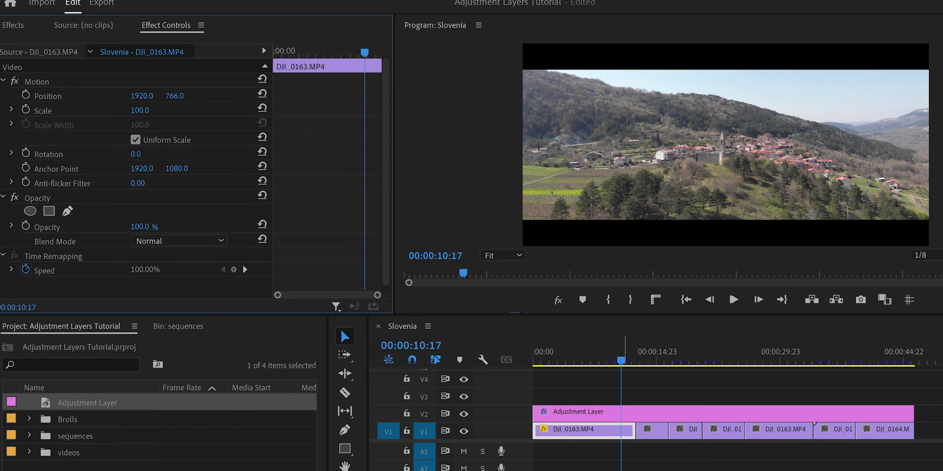
click(715, 414)
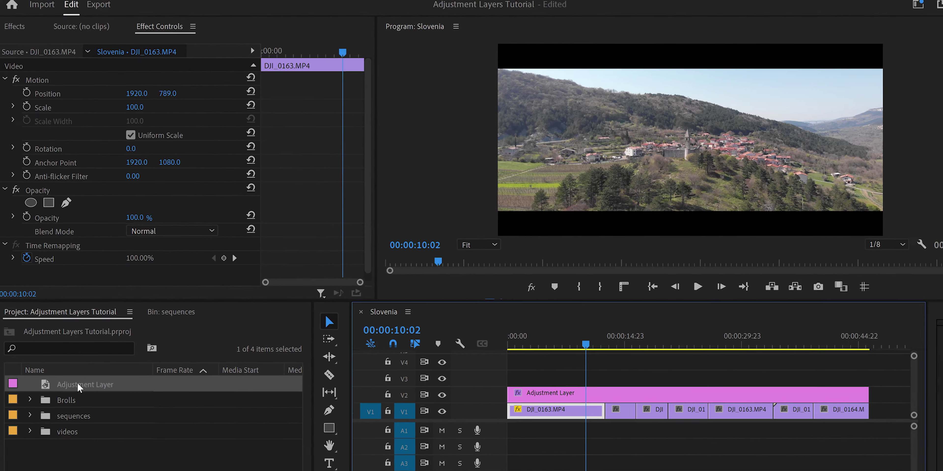
drag(188, 354, 818, 364)
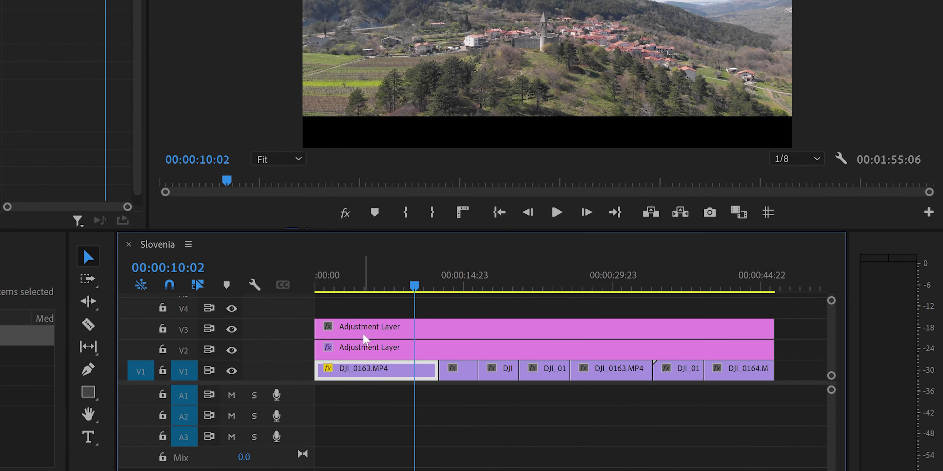
Step: Move the letterbox Adjustment Layer from V2 up to V4 and select the V3 layer
click(515, 362)
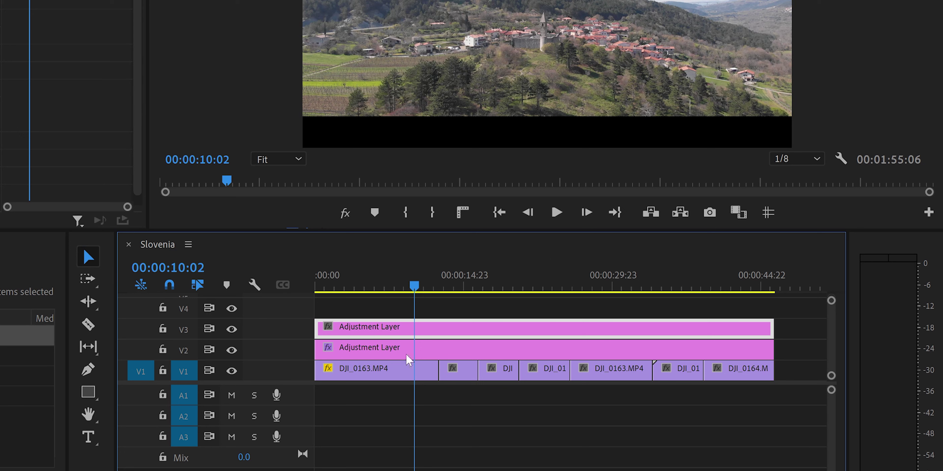
click(367, 351)
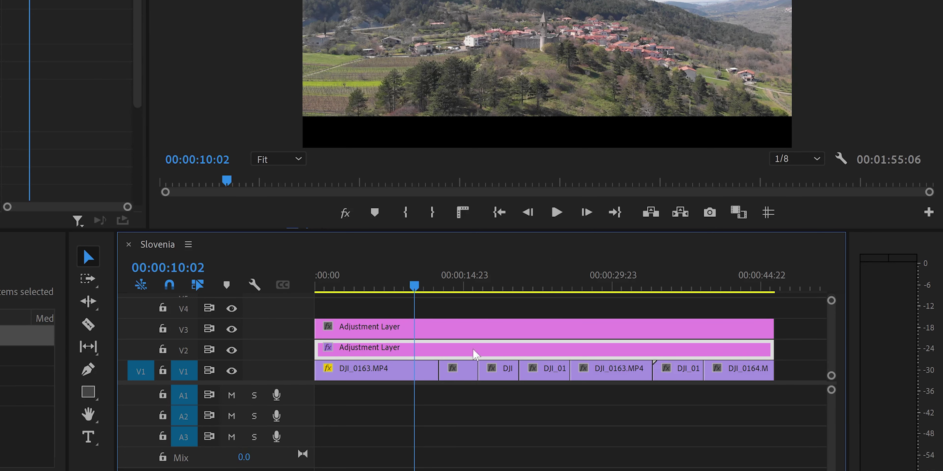
drag(509, 354, 511, 309)
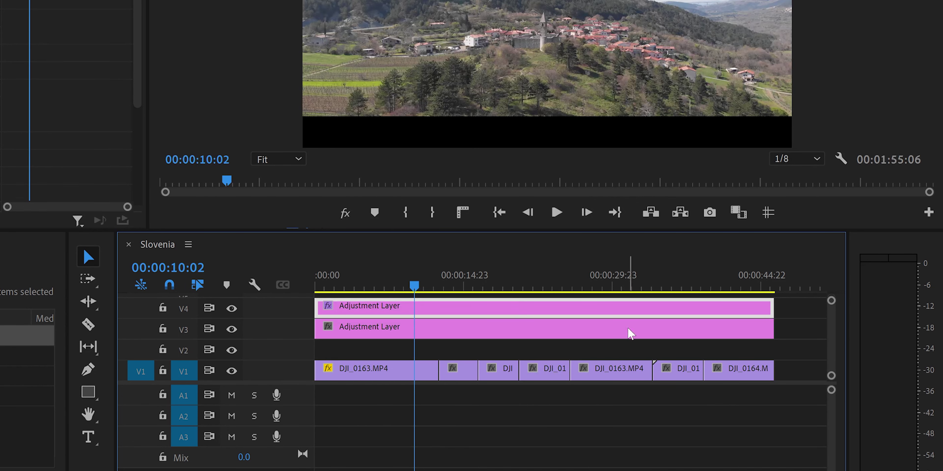
click(794, 335)
click(490, 330)
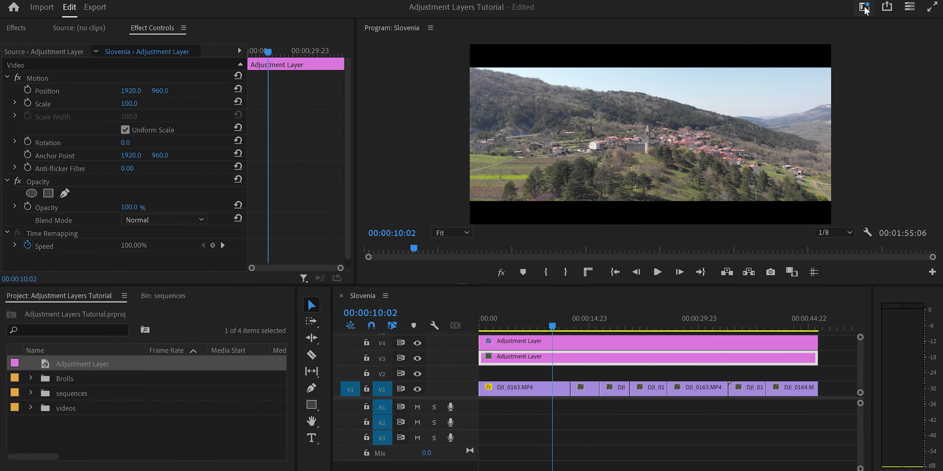
click(864, 10)
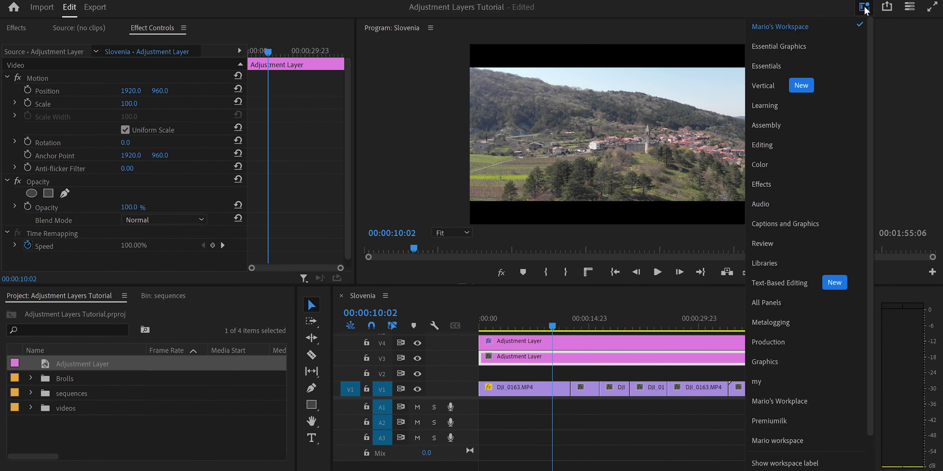
Step: In the Color workspace, raise Lumetri Contrast to 16.9 and add a gentle RGB S-curve
click(769, 157)
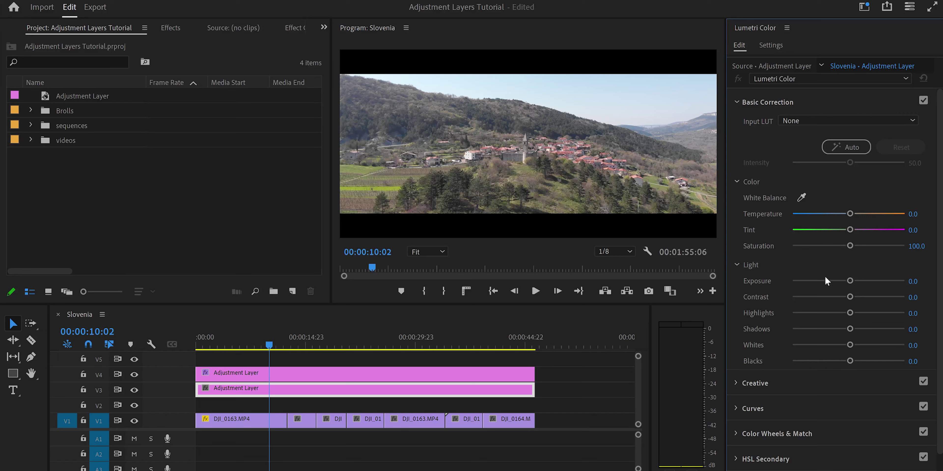
drag(851, 296, 857, 297)
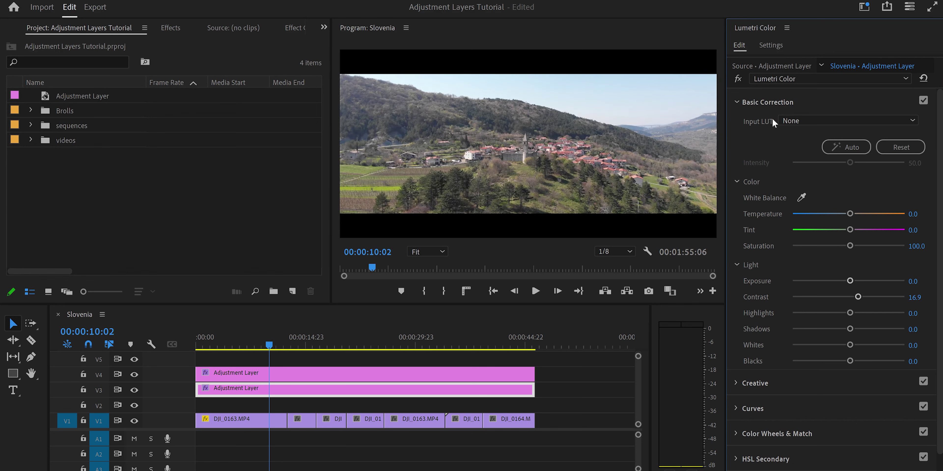
click(768, 102)
click(757, 153)
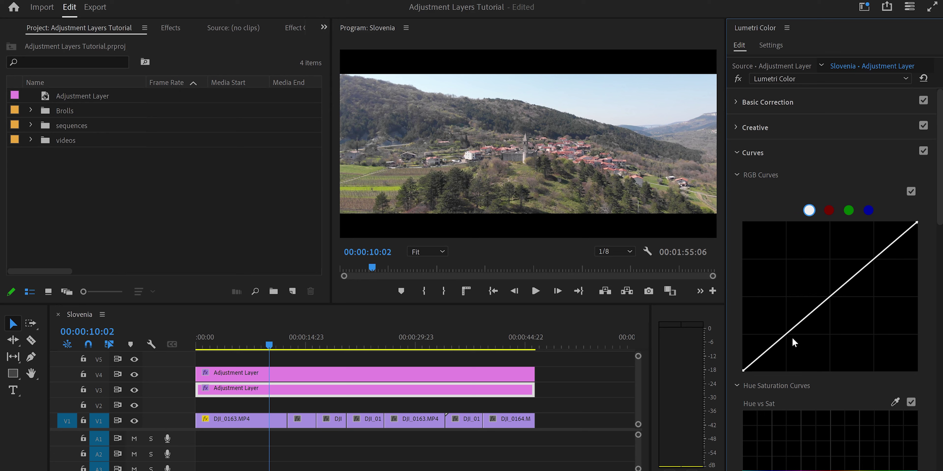
drag(791, 332, 790, 337)
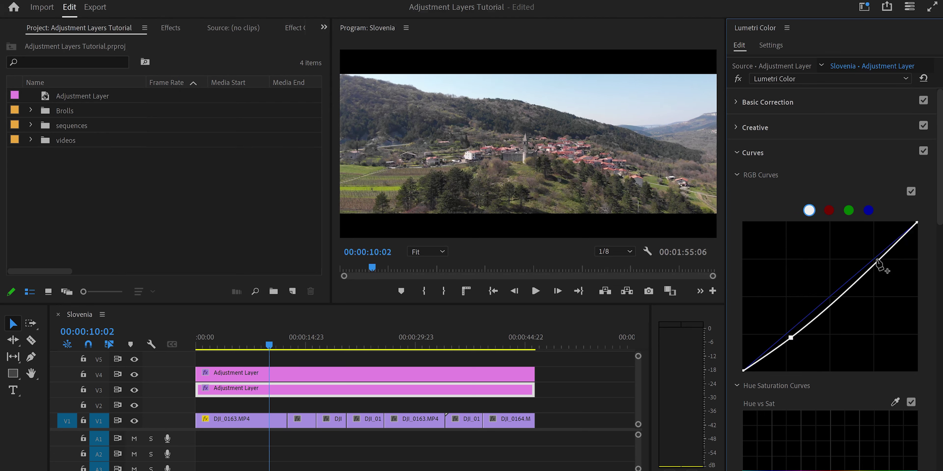
drag(876, 259, 866, 253)
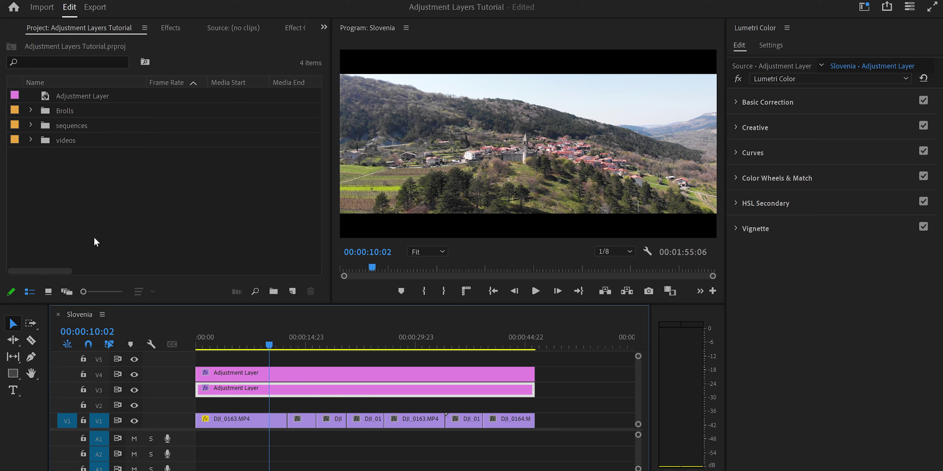
Step: Add another Adjustment Layer to the timeline and move it down to V2
click(82, 98)
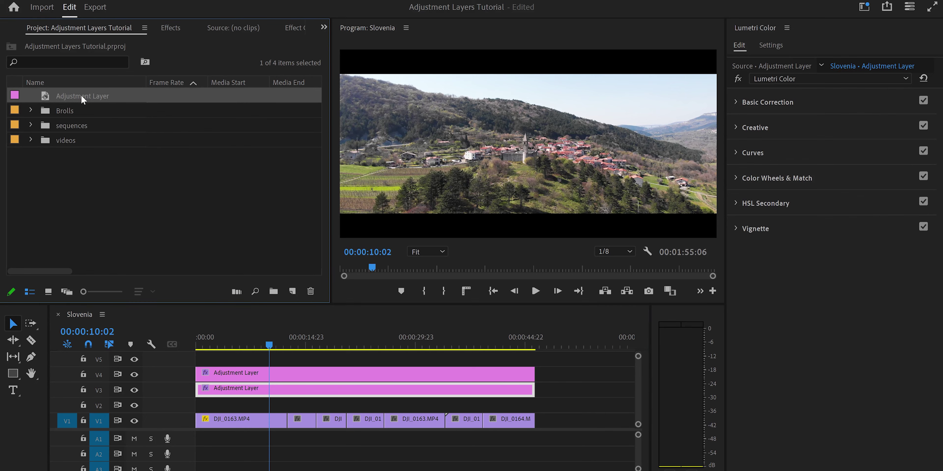
drag(82, 97, 305, 363)
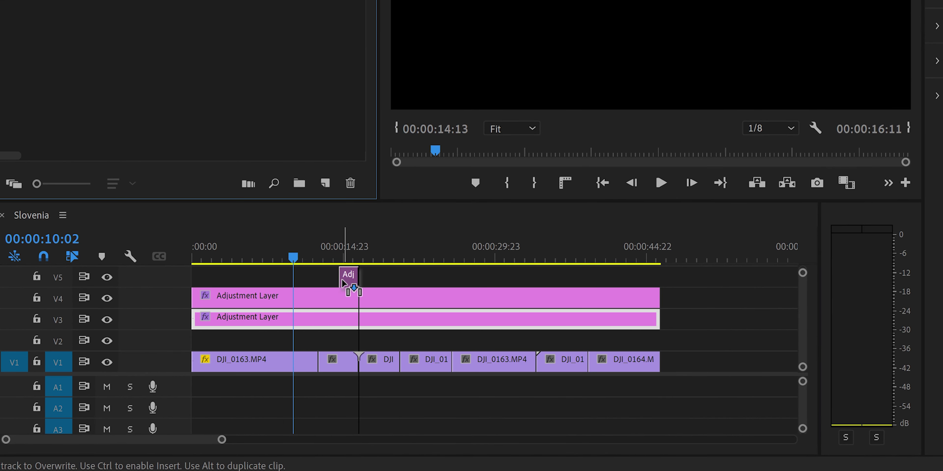
drag(344, 283, 344, 283)
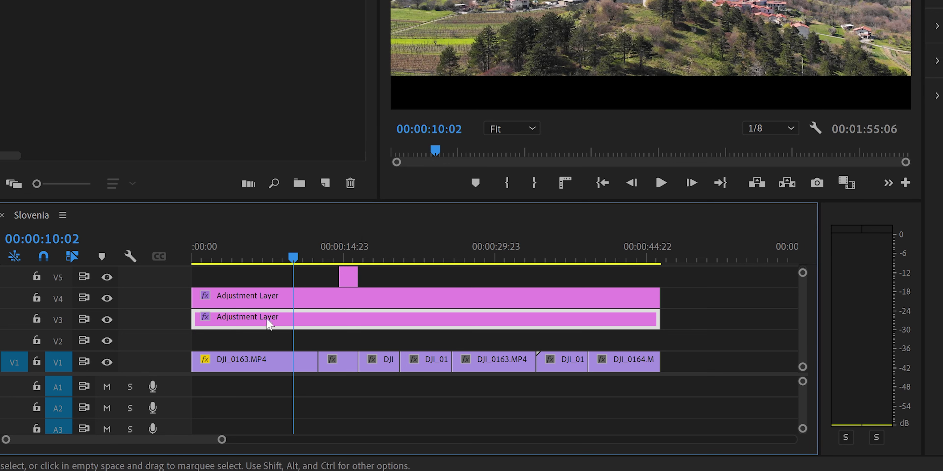
drag(355, 327, 353, 344)
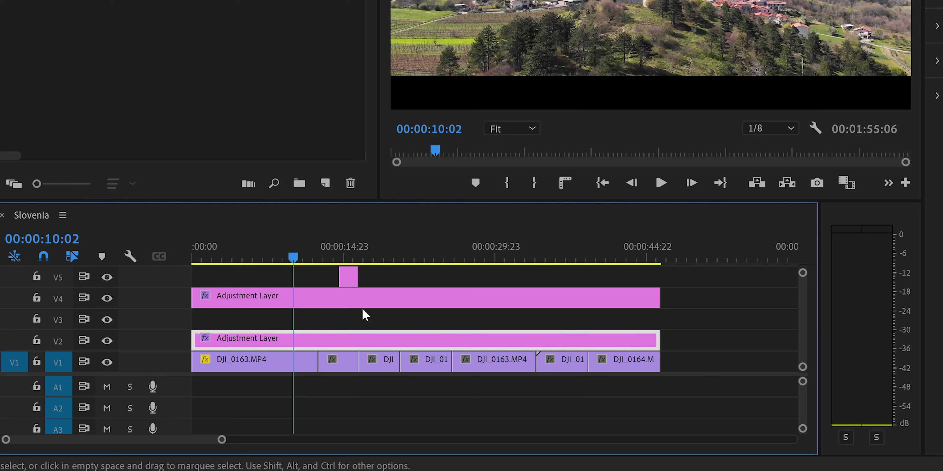
Step: Move the short V5 clip to V3 at the sequence start and select the V3 adjustment layer
click(352, 280)
drag(353, 290, 660, 321)
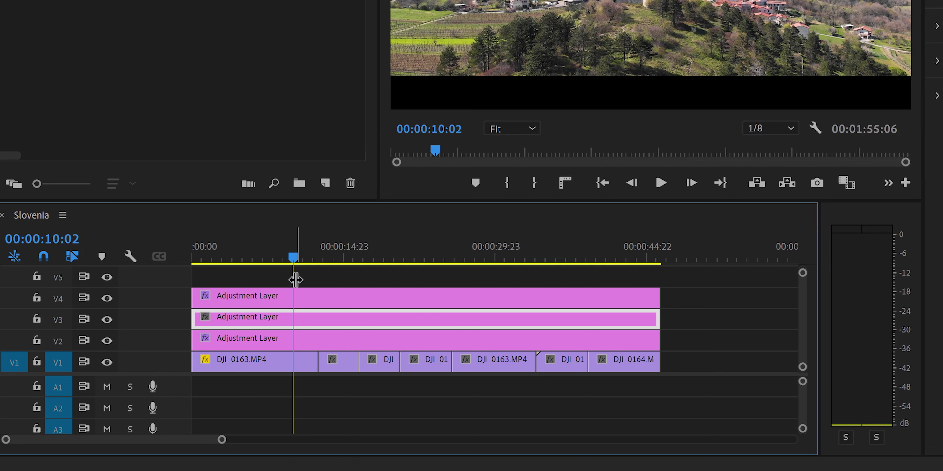
click(298, 297)
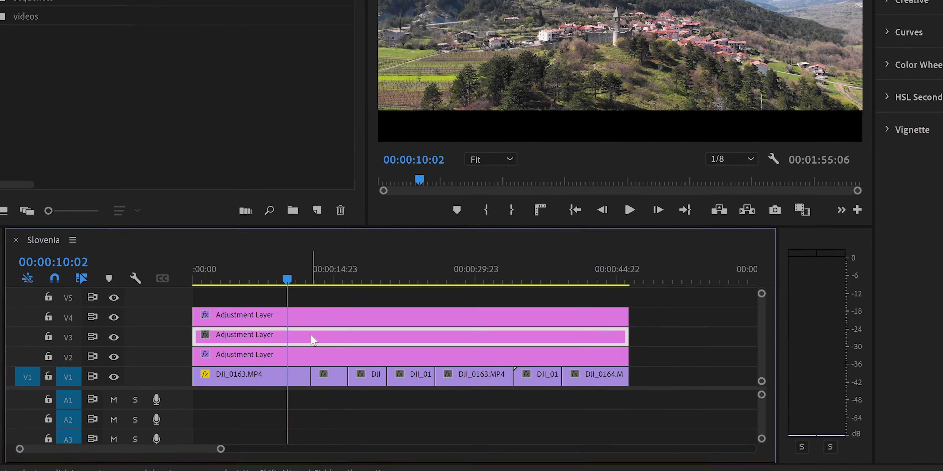
click(317, 322)
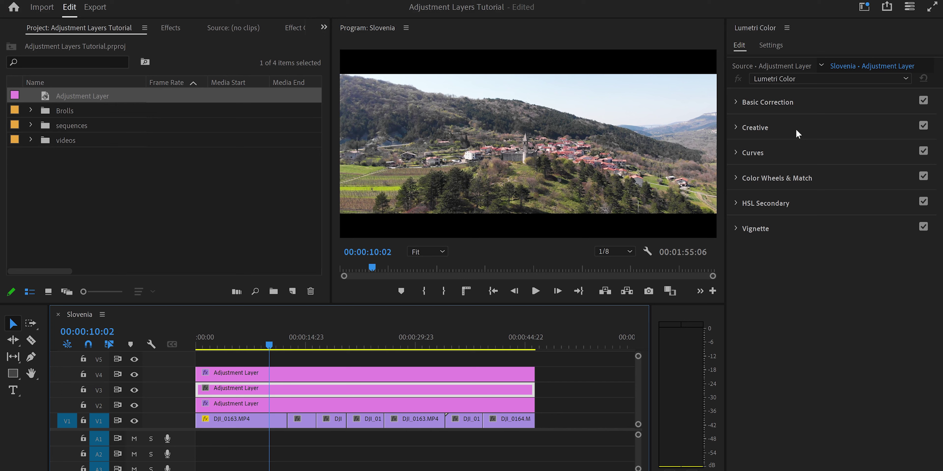
Step: Apply the SL GOLD RUSH LDR Creative look to the V3 layer at Intensity 77
click(755, 127)
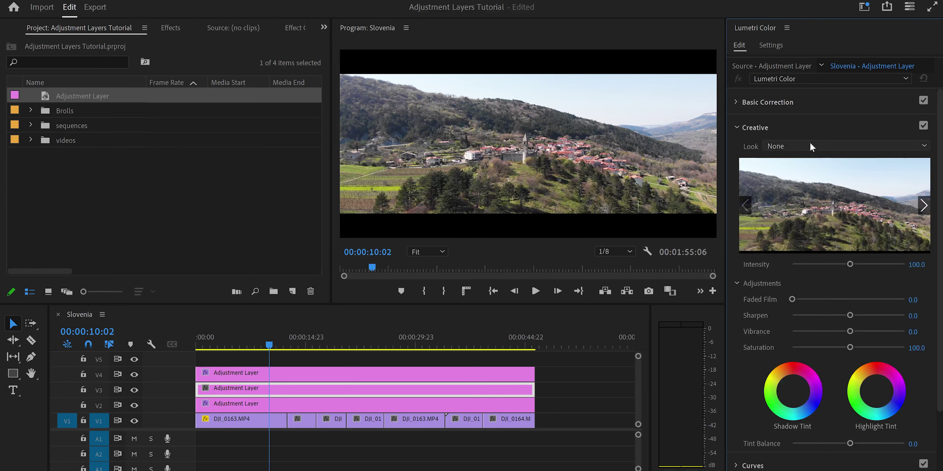
click(926, 148)
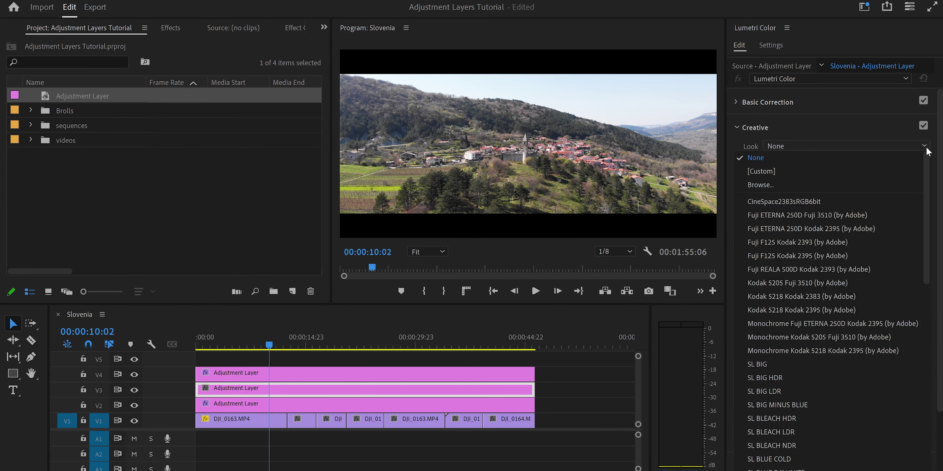
scroll(849, 367, down, 5)
scroll(849, 368, down, 10)
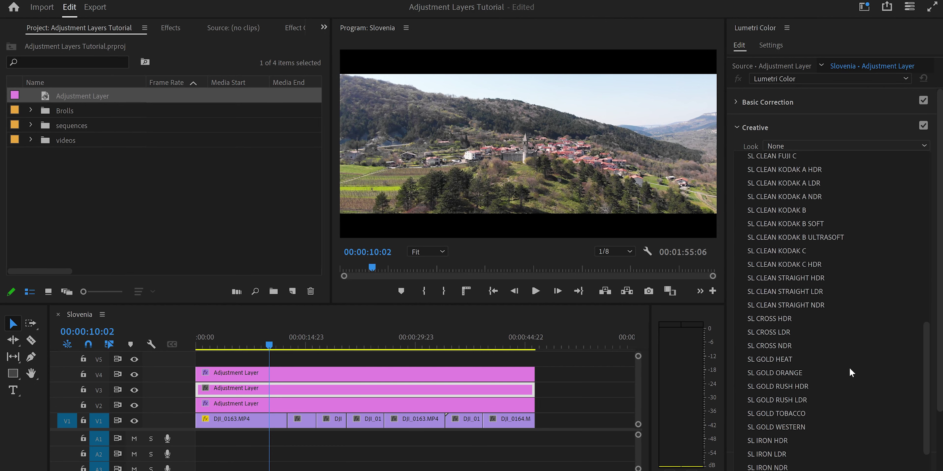
click(849, 368)
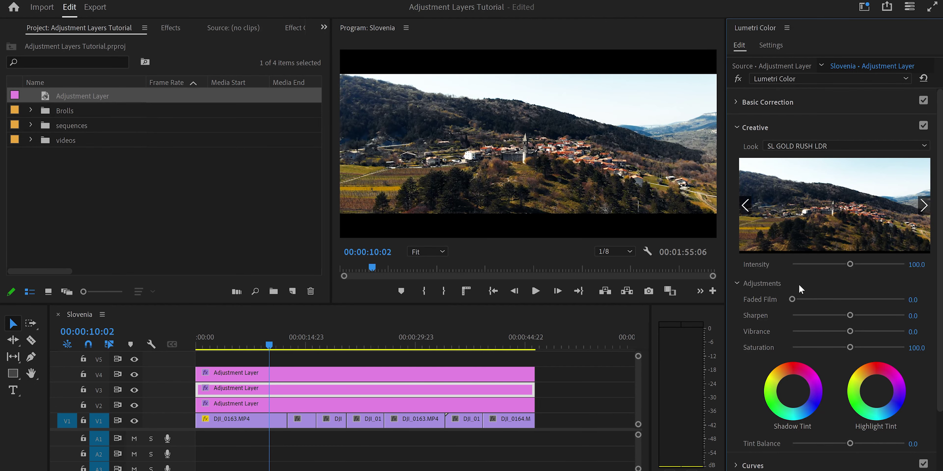
click(915, 264)
text(77)
key(Return)
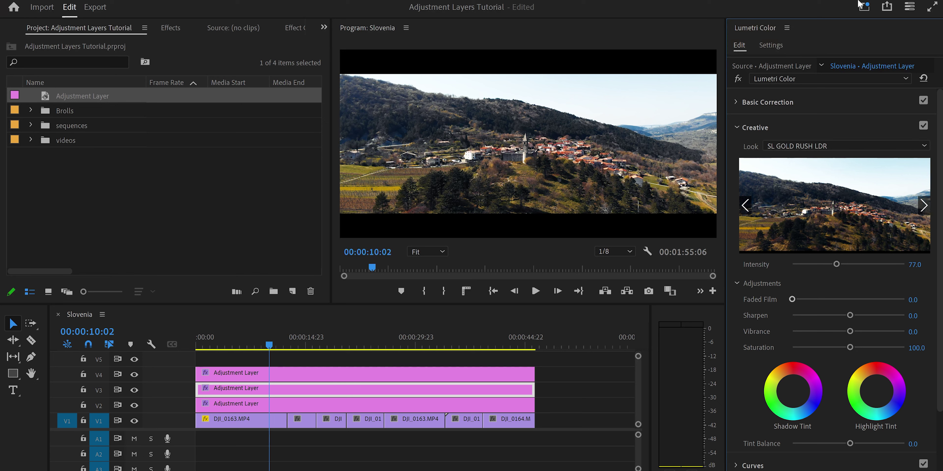
Step: Switch workspaces and drop an Adjustment Layer on V2 over the cut at 00:01:18:06
click(864, 6)
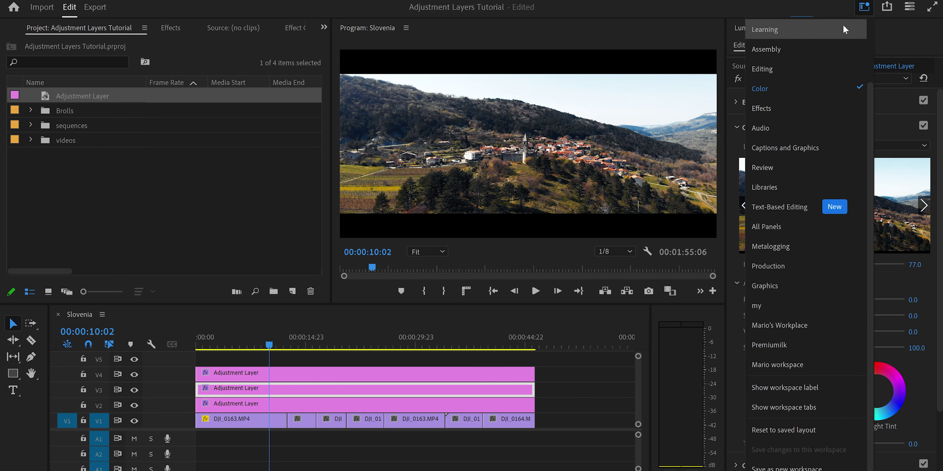
scroll(842, 55, up, 3)
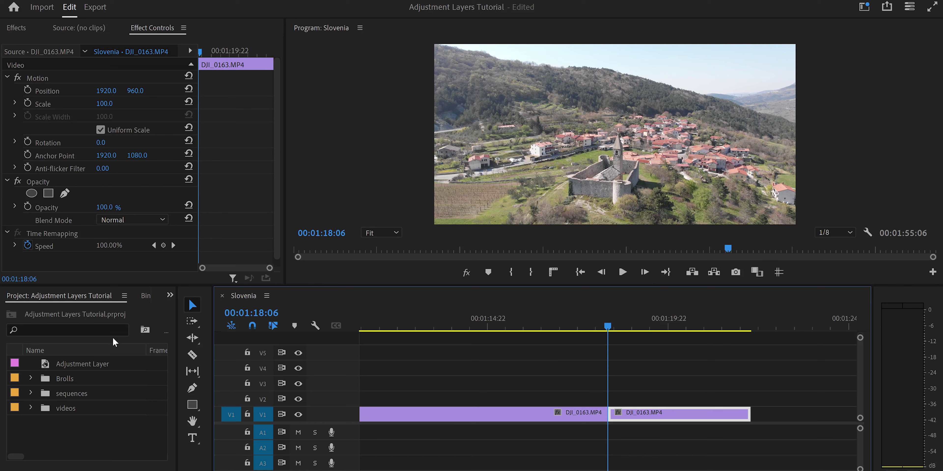
drag(71, 361, 574, 395)
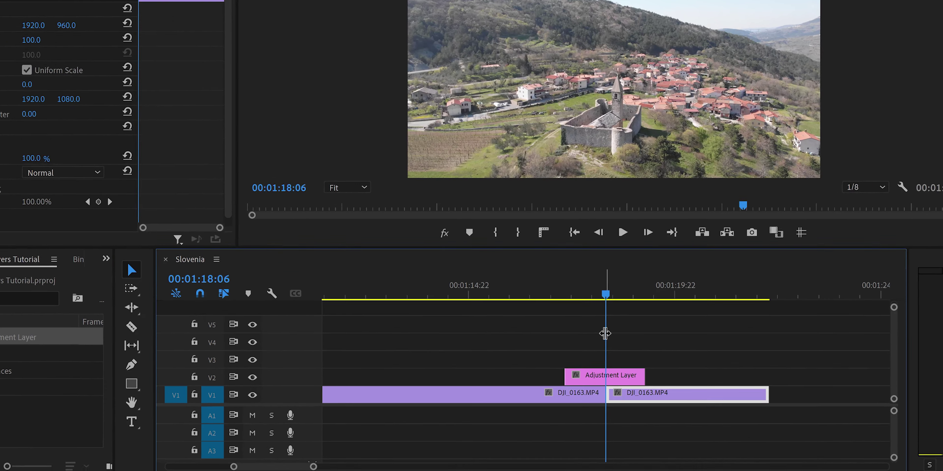
Step: Trim the adjustment layer to run from 00:01:18:01 to 00:01:18:11
key(shift+Left)
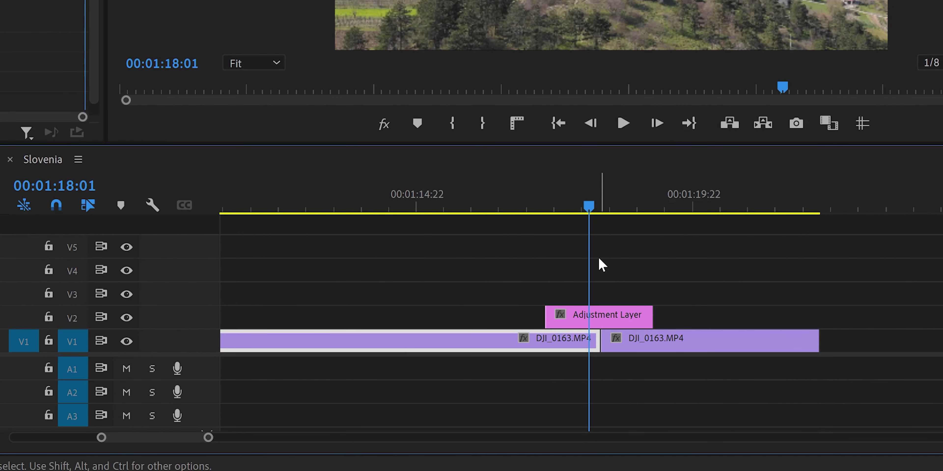
drag(548, 307, 583, 306)
key(shift+Right)
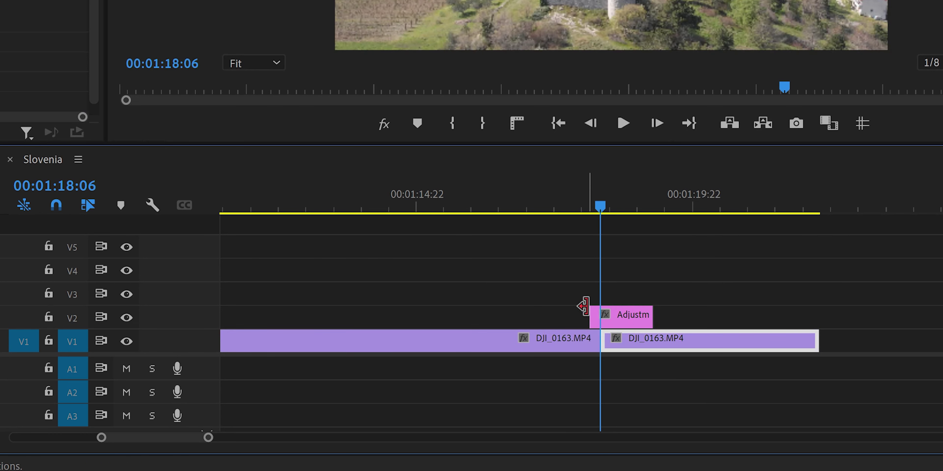
key(shift+Right)
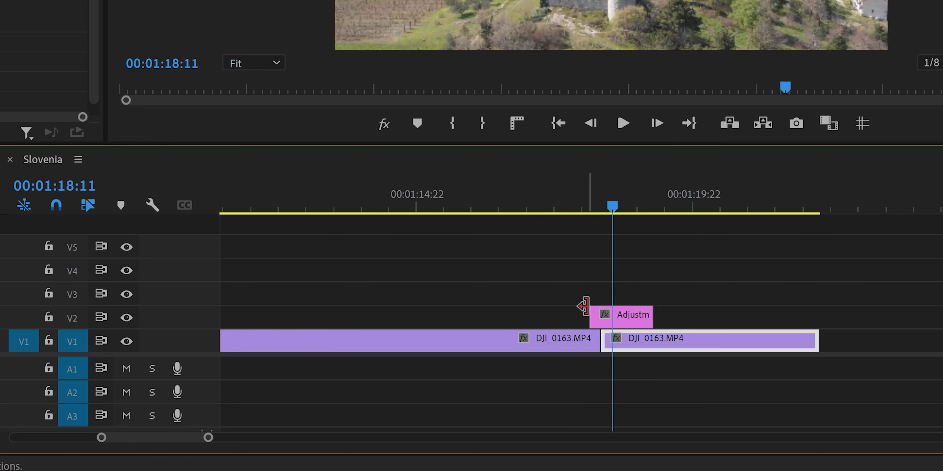
drag(650, 314, 612, 314)
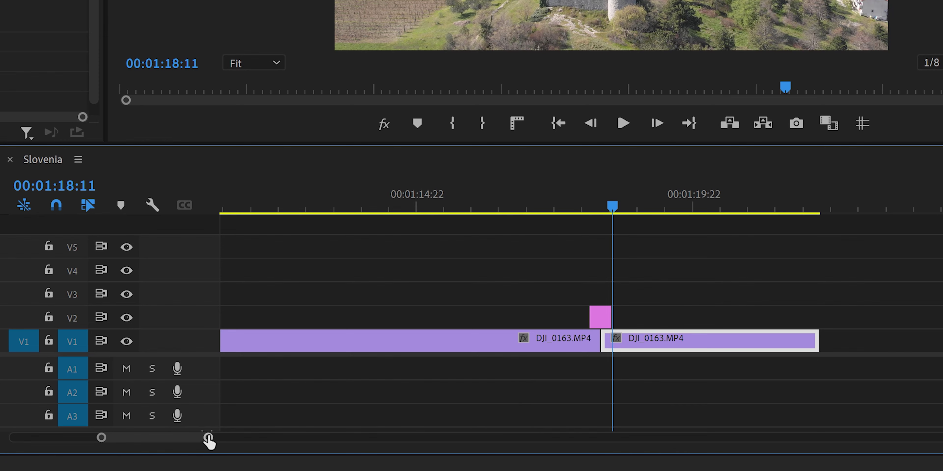
drag(208, 441, 158, 442)
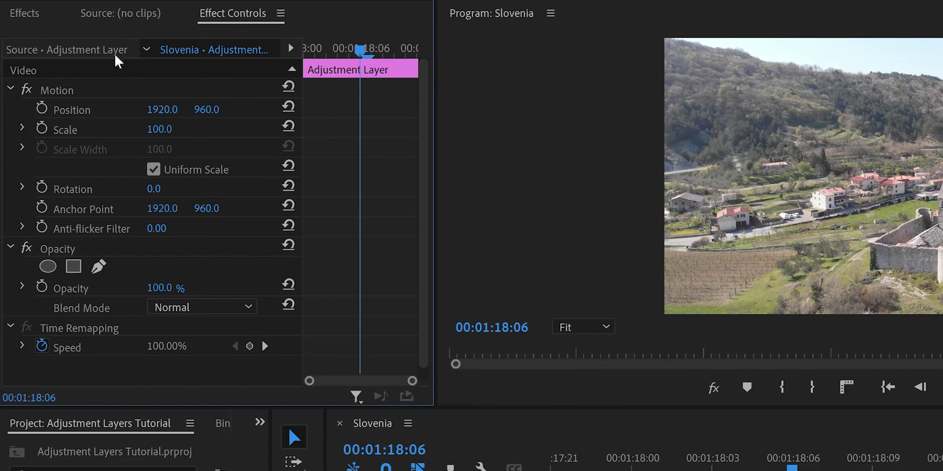
Step: Search the effects for 'offse' and apply Distort > Offset to the short V2 adjustment layer
click(24, 13)
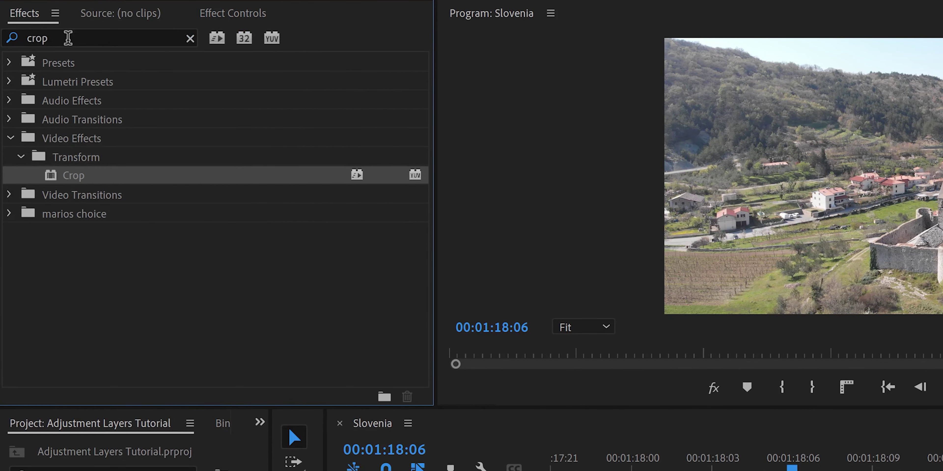
click(68, 37)
text(offse)
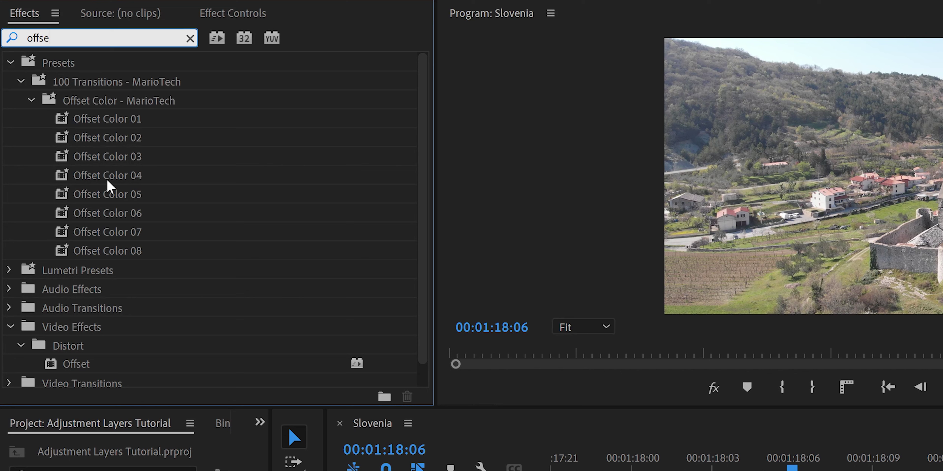
click(22, 82)
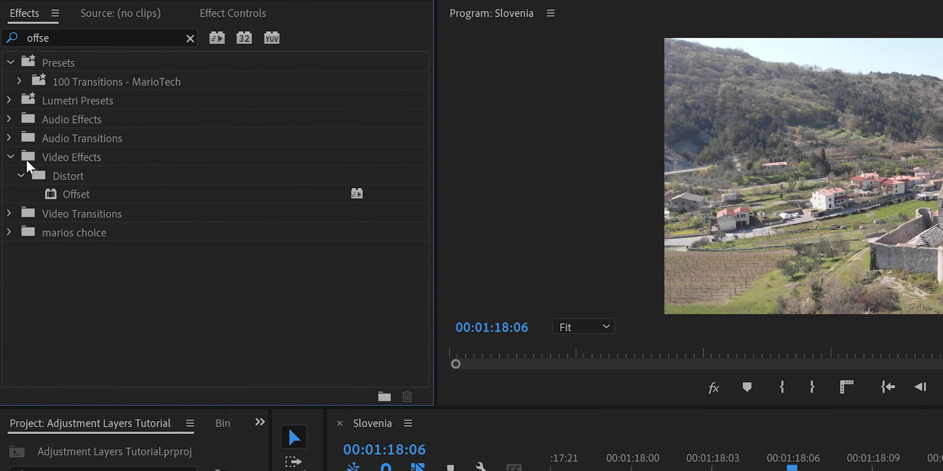
click(73, 195)
drag(73, 196, 798, 470)
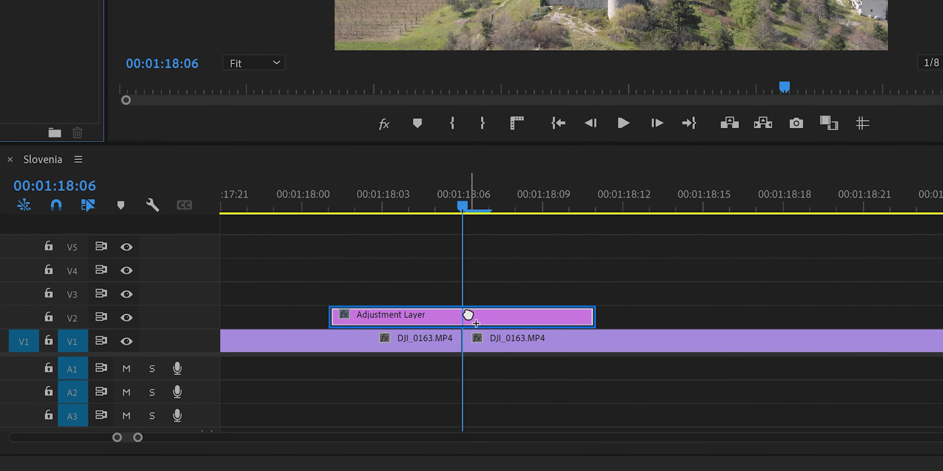
drag(468, 315, 470, 317)
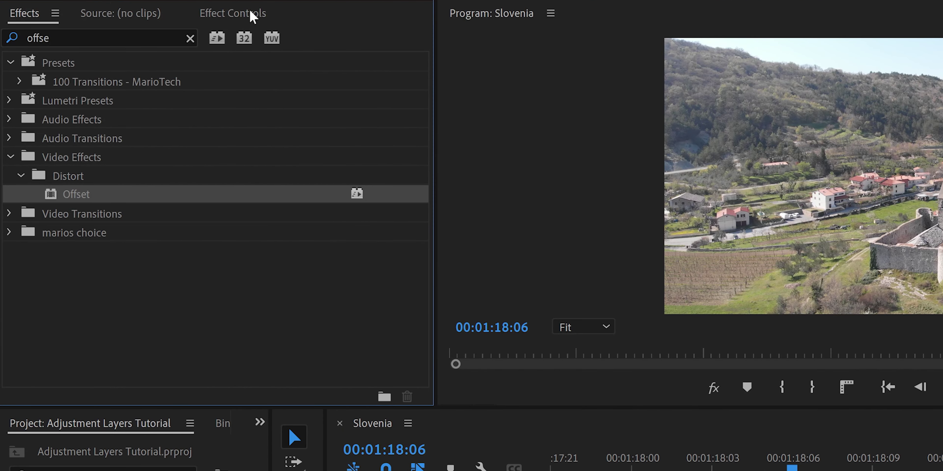
Step: Keyframe Offset's Shift Center To, moving the first keyframe earlier and sliding X to 2160 at 18:06
click(252, 16)
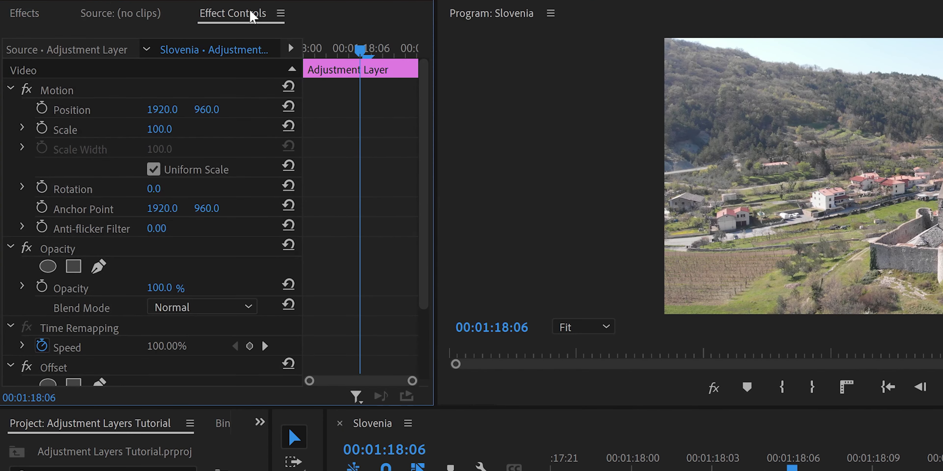
drag(429, 145, 558, 306)
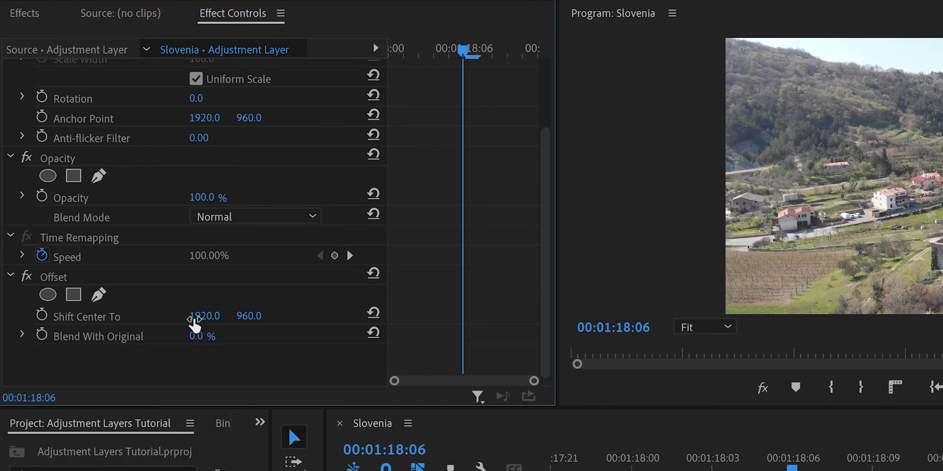
click(43, 315)
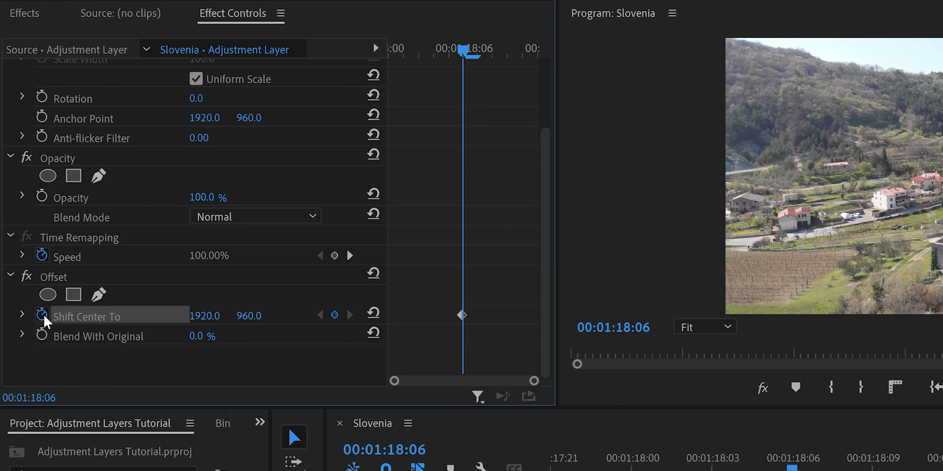
drag(462, 315, 225, 322)
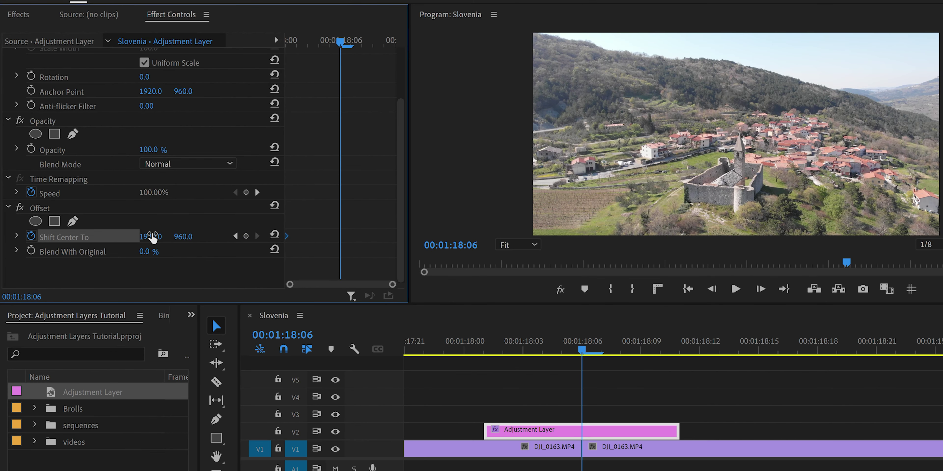
drag(153, 238, 467, 235)
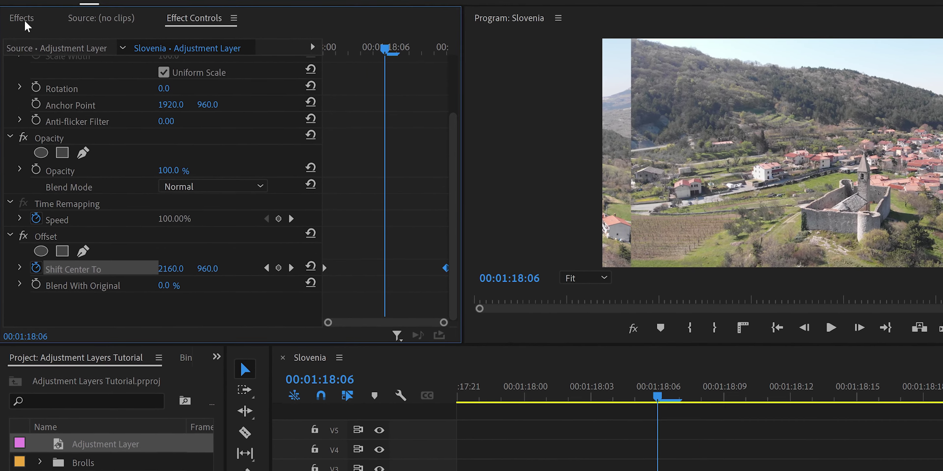
Step: Search the effects for 'dire' and apply Directional Blur to the V2 adjustment layer
click(18, 14)
double_click(90, 44)
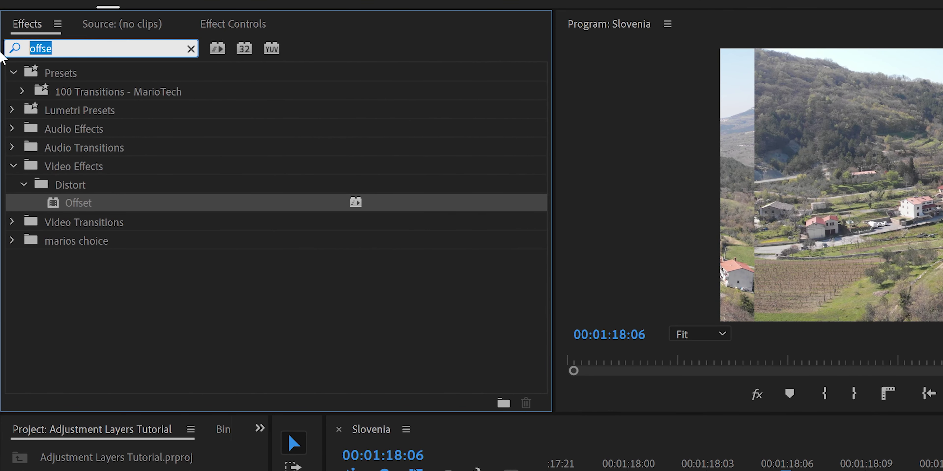
text(direc)
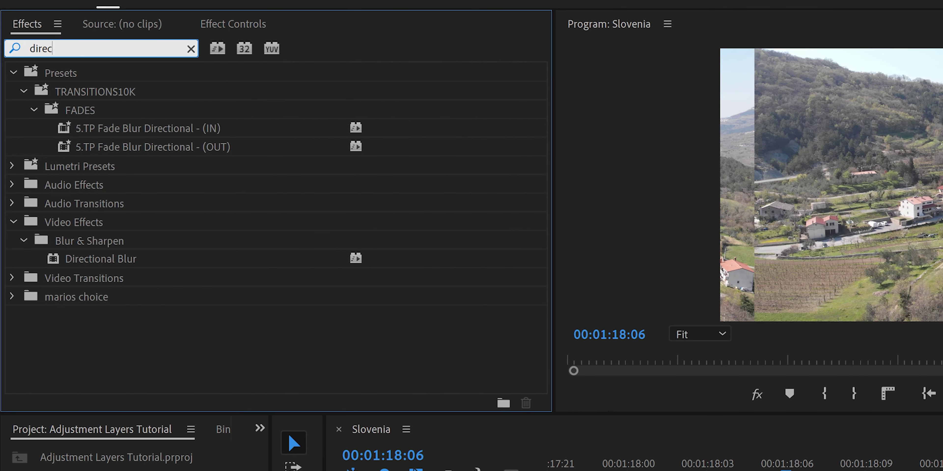
click(111, 264)
drag(109, 260, 537, 433)
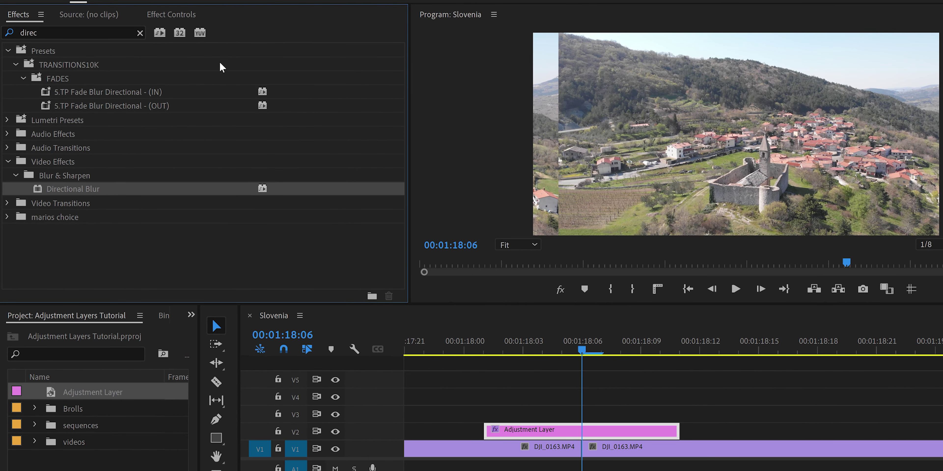
Step: Set Blur Length to 180 with a keyframe at the 18:06 cut, and Direction to 90°
click(190, 15)
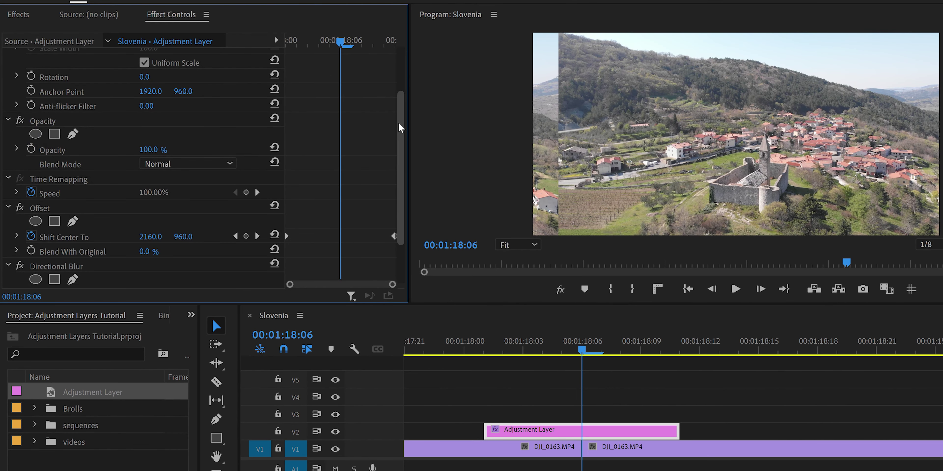
drag(400, 126, 402, 266)
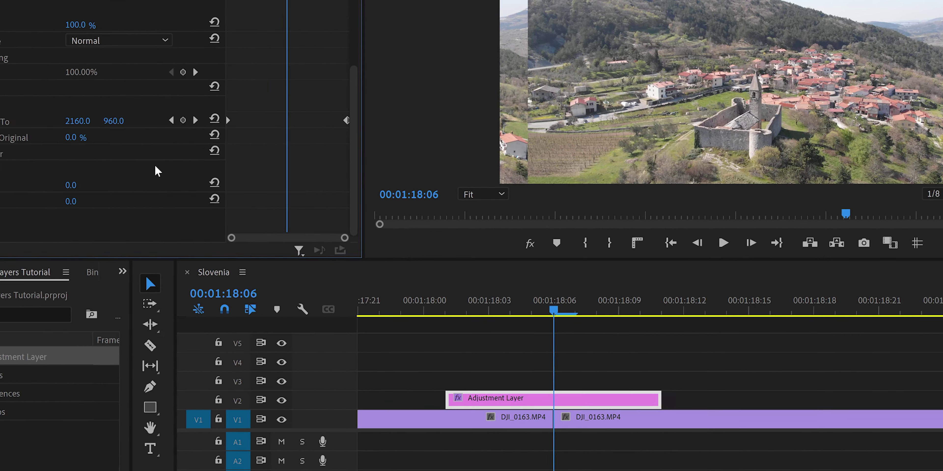
click(150, 251)
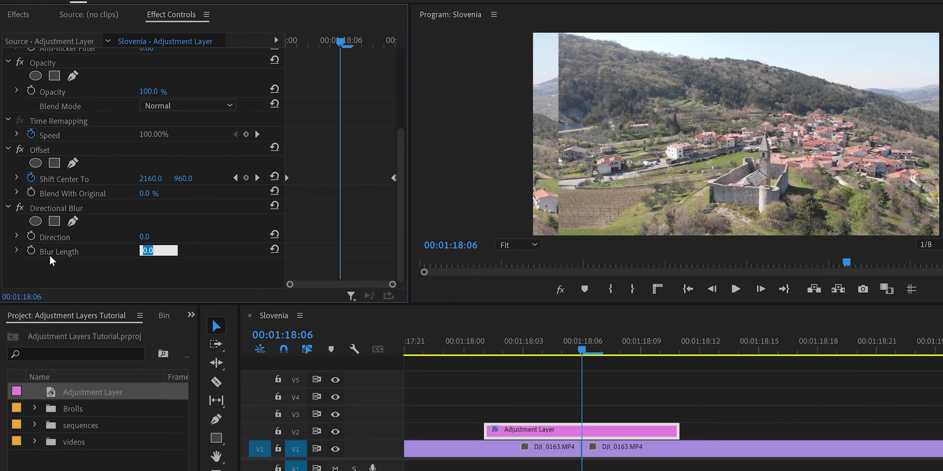
text(180)
key(Return)
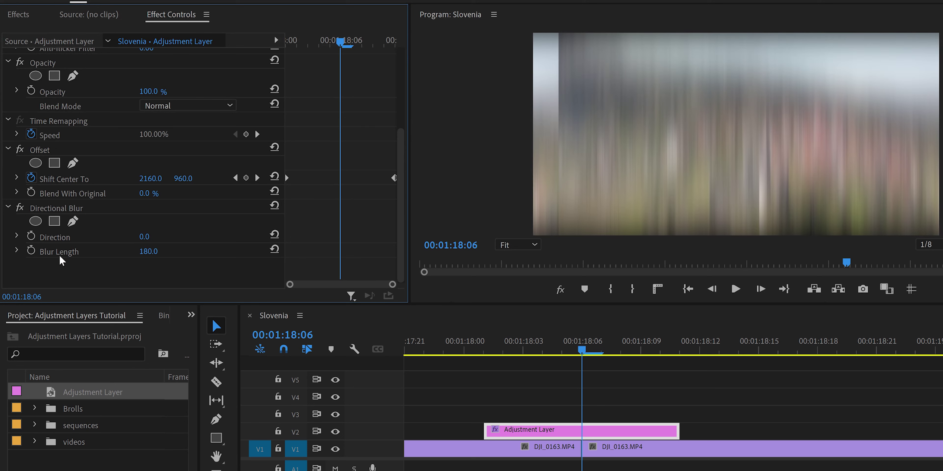
click(31, 251)
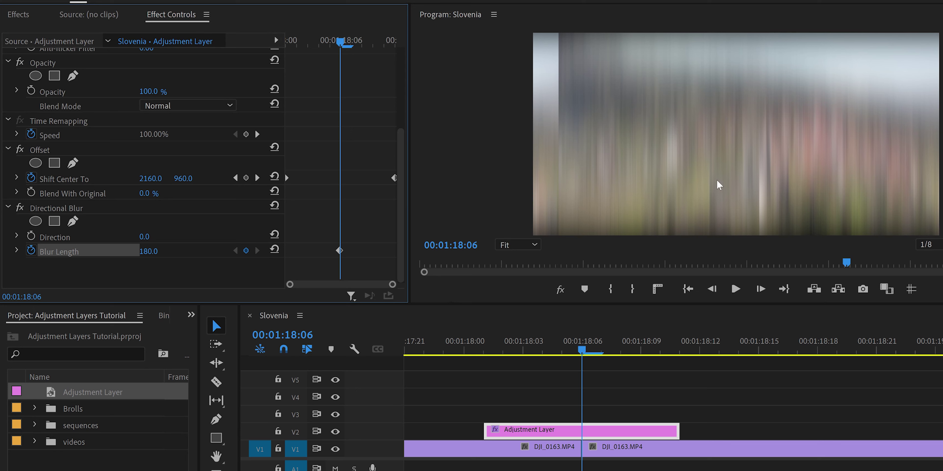
click(154, 234)
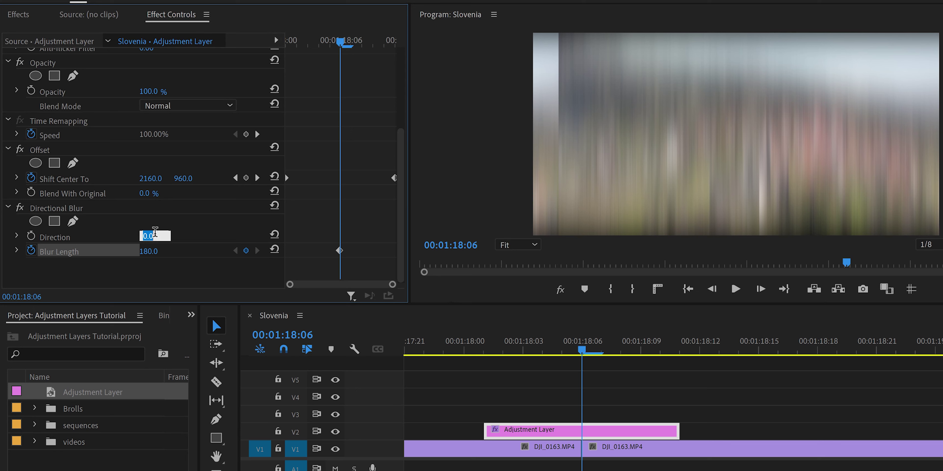
text(90)
key(Return)
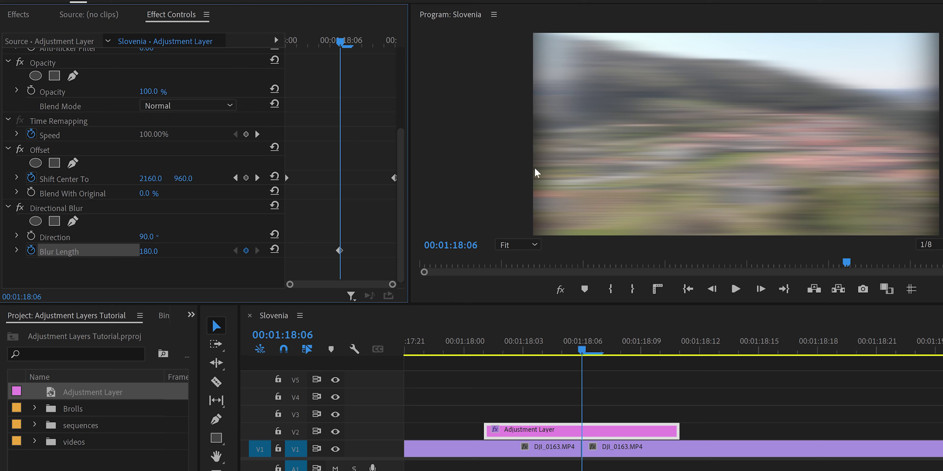
Step: Add a zero Blur Length keyframe at 18:04, then delete it again
drag(341, 45, 318, 45)
click(147, 251)
text(0)
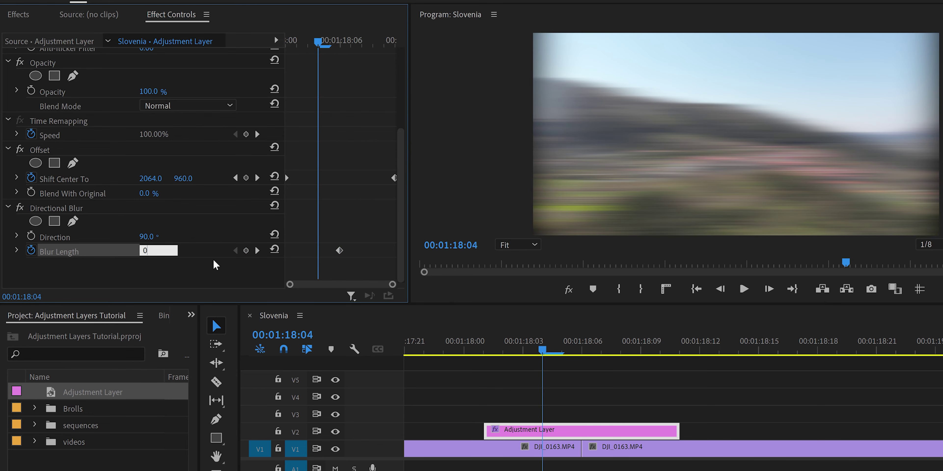
key(Return)
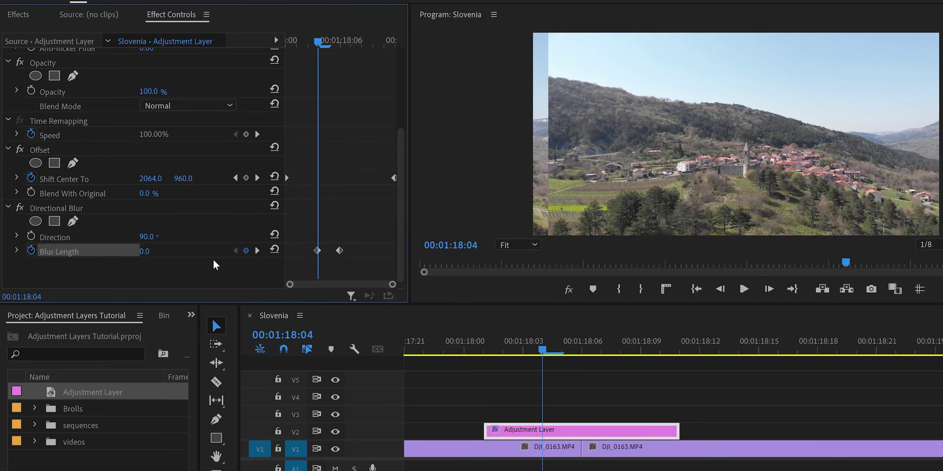
click(318, 252)
key(Delete)
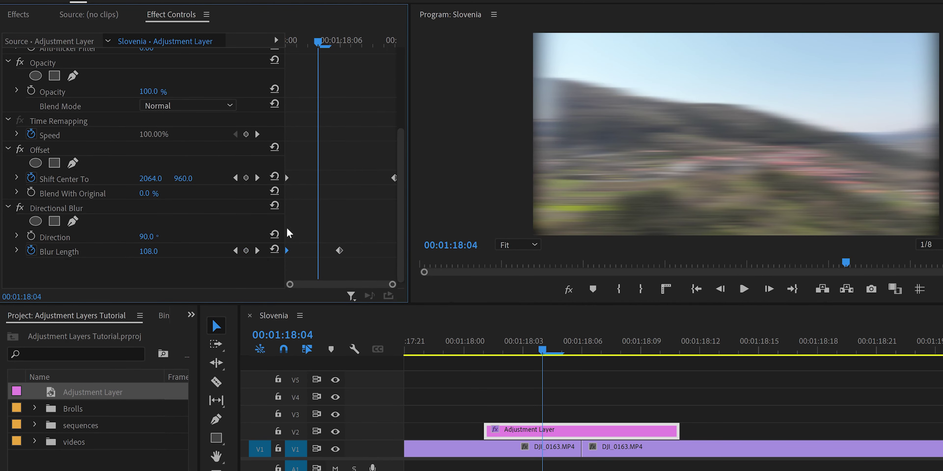
Step: Add a 0 Blur Length keyframe at 18:08 and drag it to the adjustment layer's end
drag(324, 38, 369, 40)
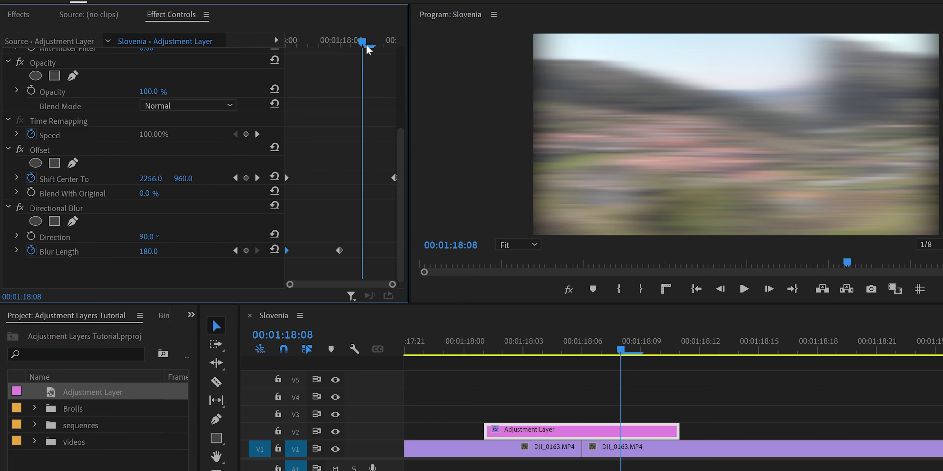
click(158, 250)
text(0)
key(Return)
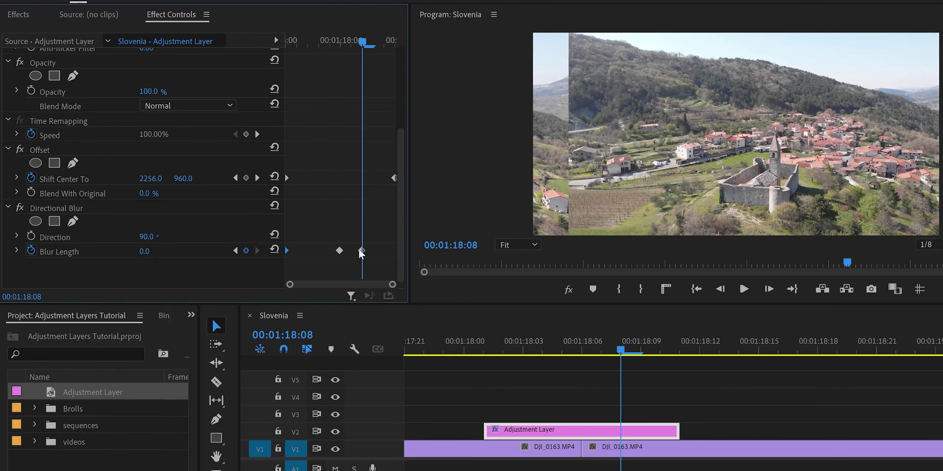
drag(362, 251, 453, 243)
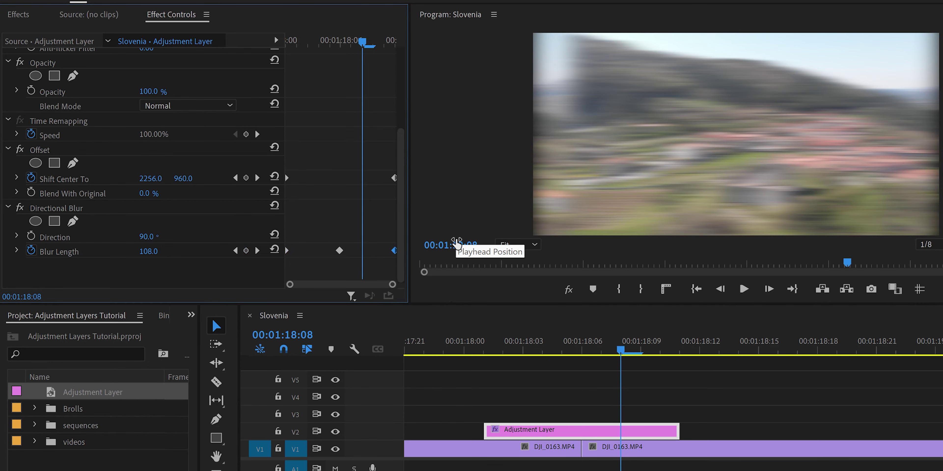
Step: Step frame by frame from the layer's start through the blur ramp past its end
drag(319, 43, 280, 45)
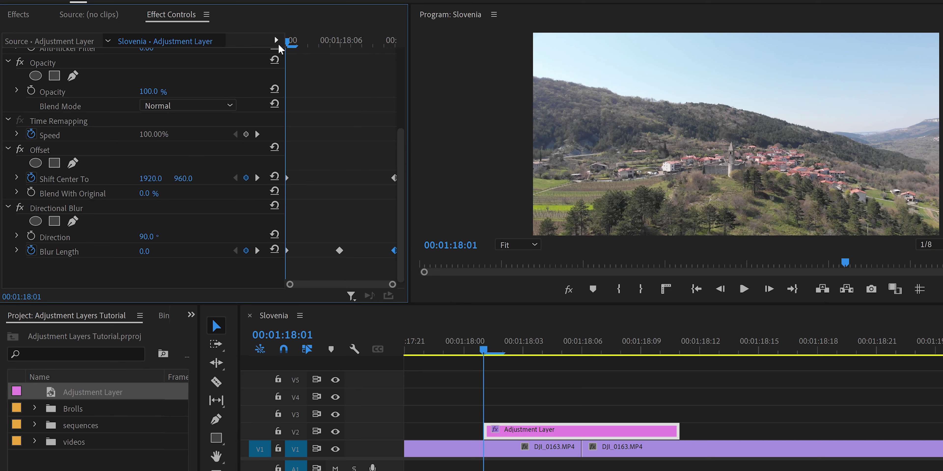
key(Right)
key(Right)
key(Right)
key(Right)
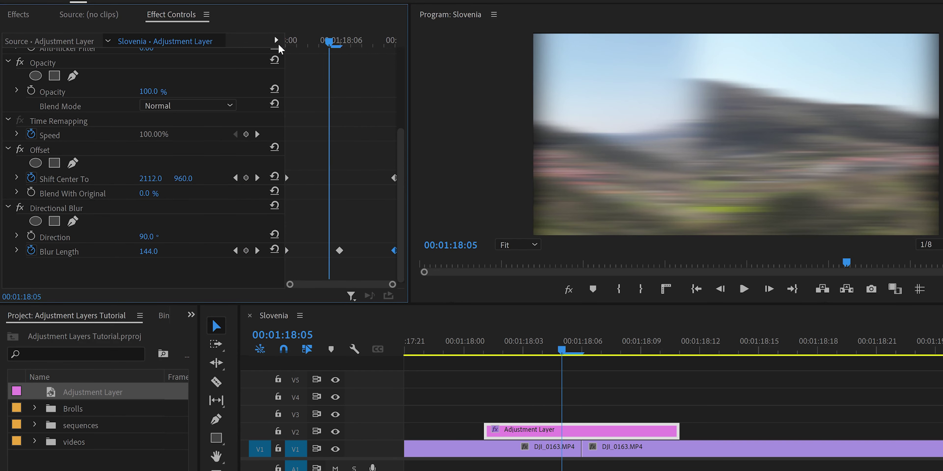
key(Right)
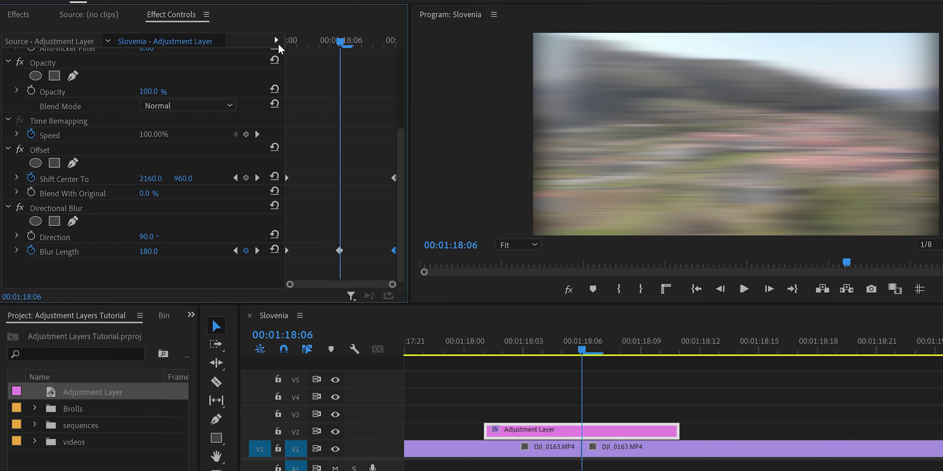
key(Right)
key(Right)
key(Right)
key(Right)
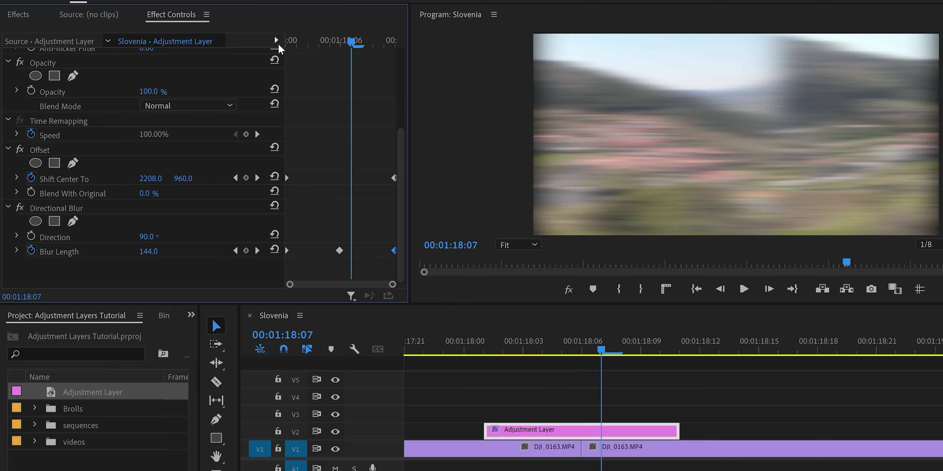
key(Right)
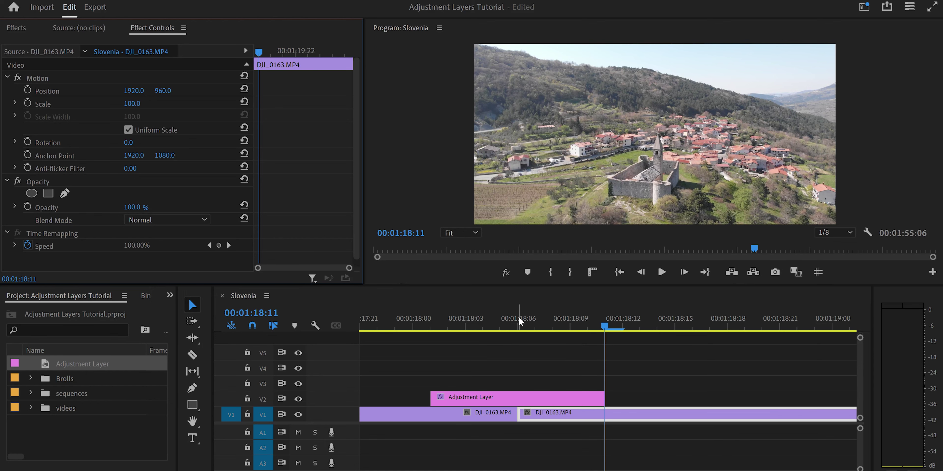
Step: Drag the whip-transition adjustment layer from the 18:06 cut onto the scooter-clip cut near 01:47
click(518, 318)
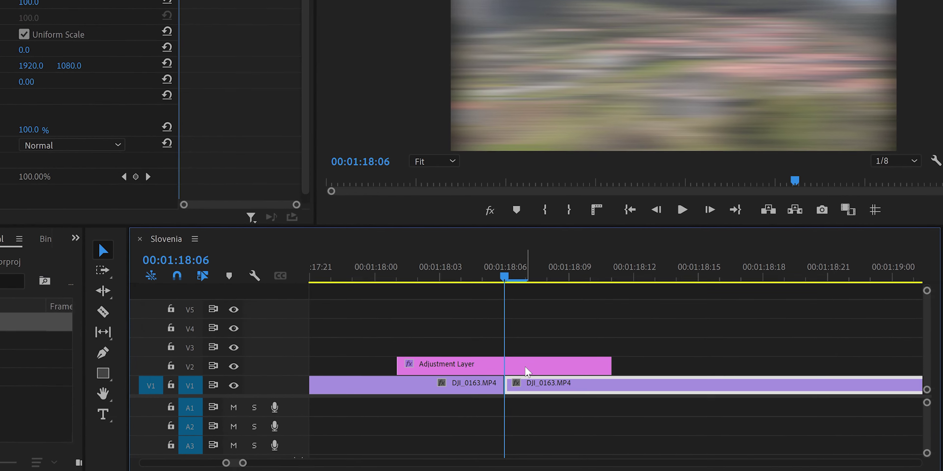
click(526, 367)
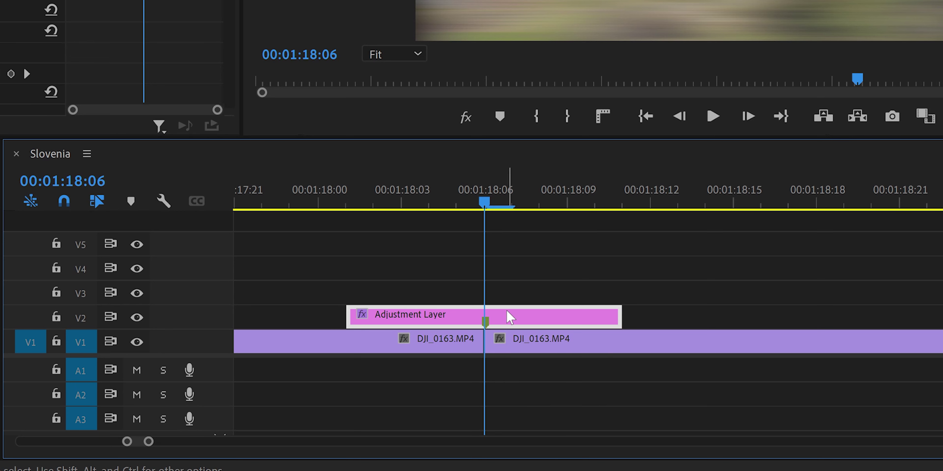
scroll(143, 448, down, 8)
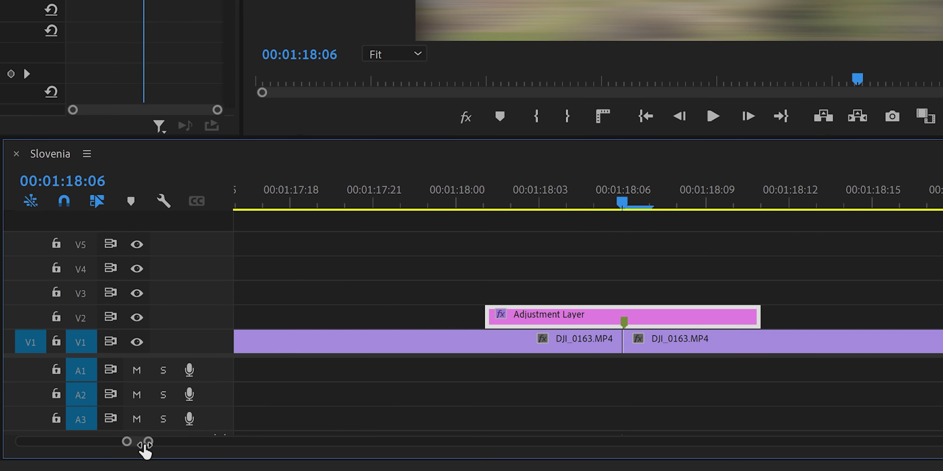
scroll(164, 447, up, 3)
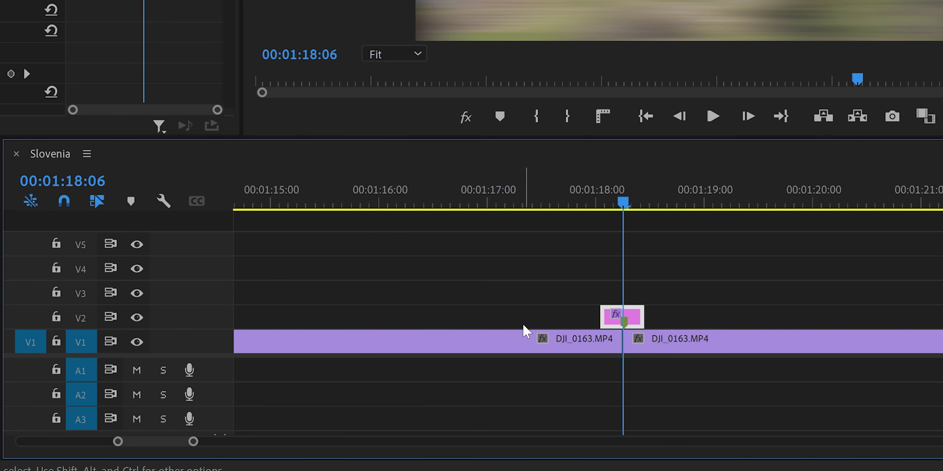
drag(633, 315, 933, 297)
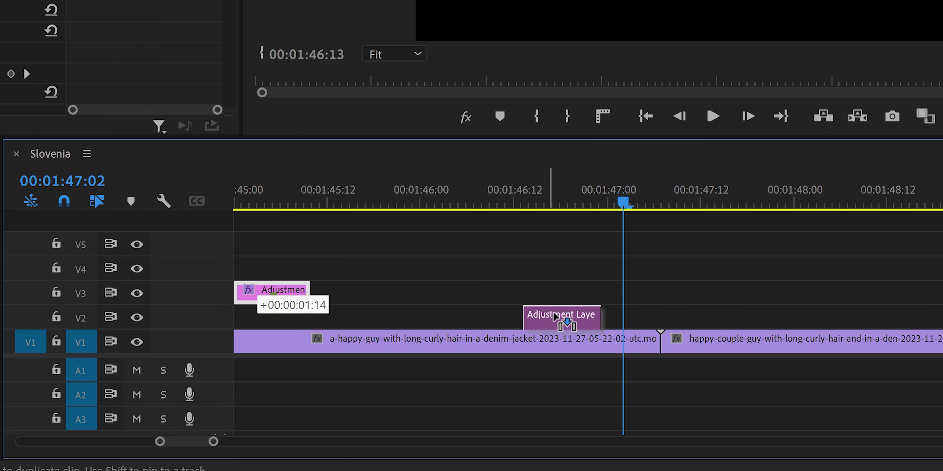
drag(555, 317, 644, 321)
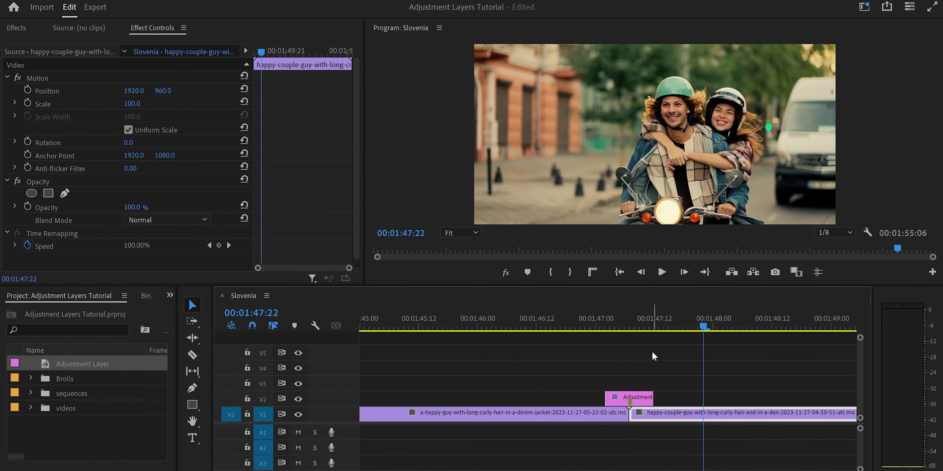
Step: Copy the V4 letterbox Crop adjustment layer onto V3 over the scooter clips and preview them
scroll(477, 468, down, 10)
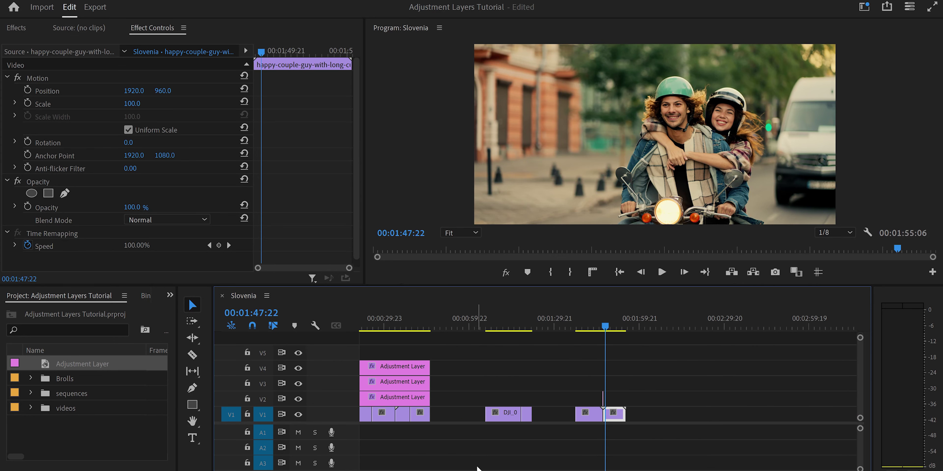
click(378, 326)
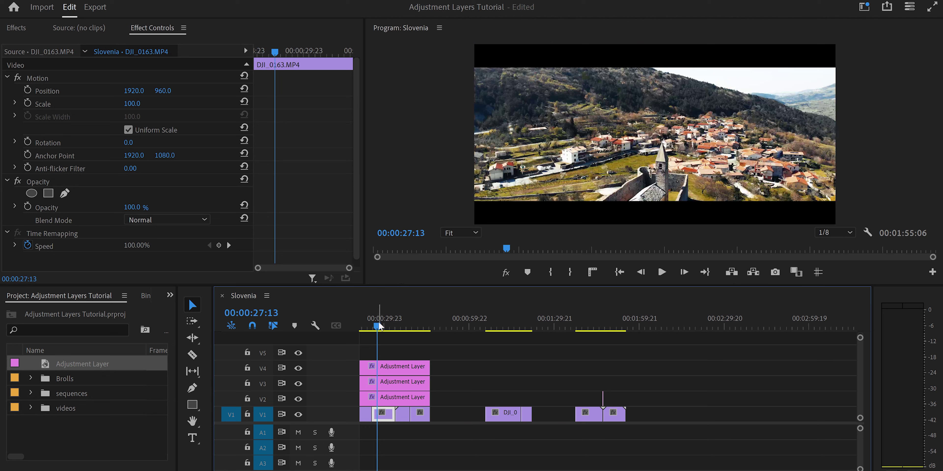
click(400, 367)
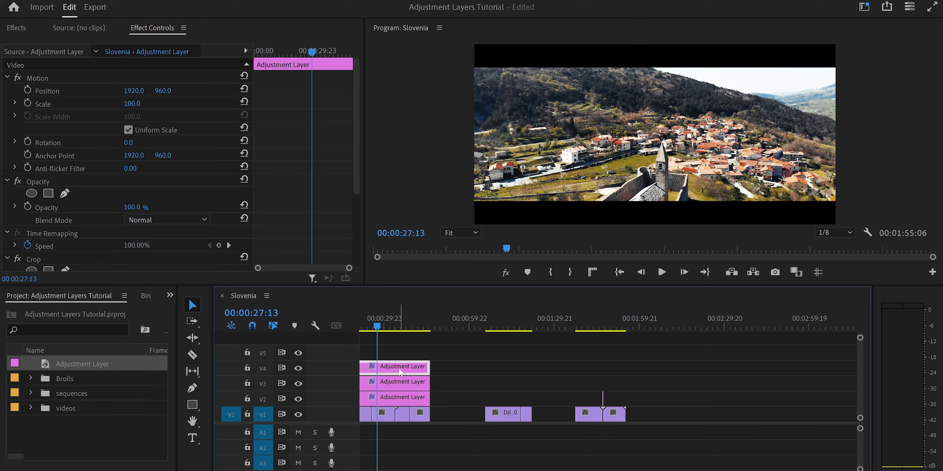
drag(398, 368, 626, 394)
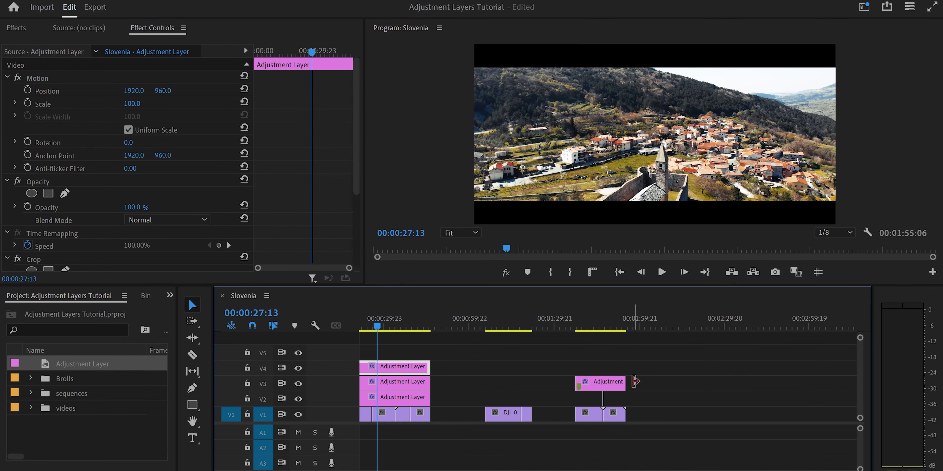
click(590, 322)
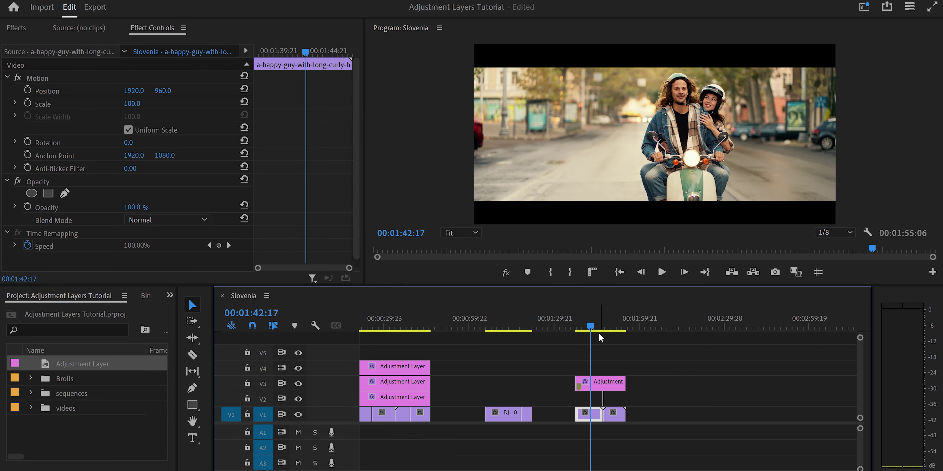
key(Down)
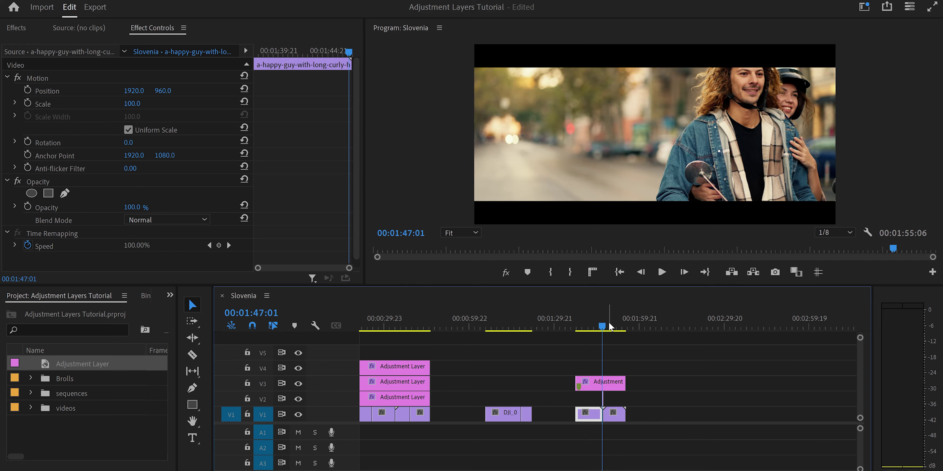
click(597, 326)
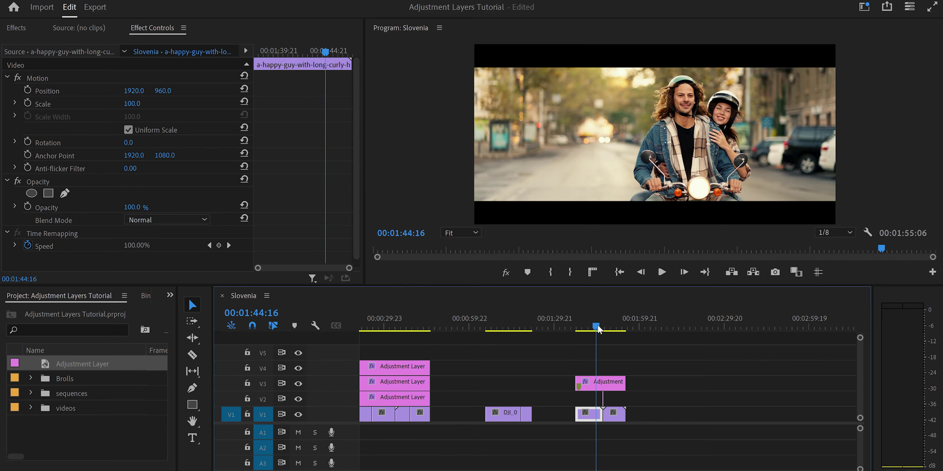